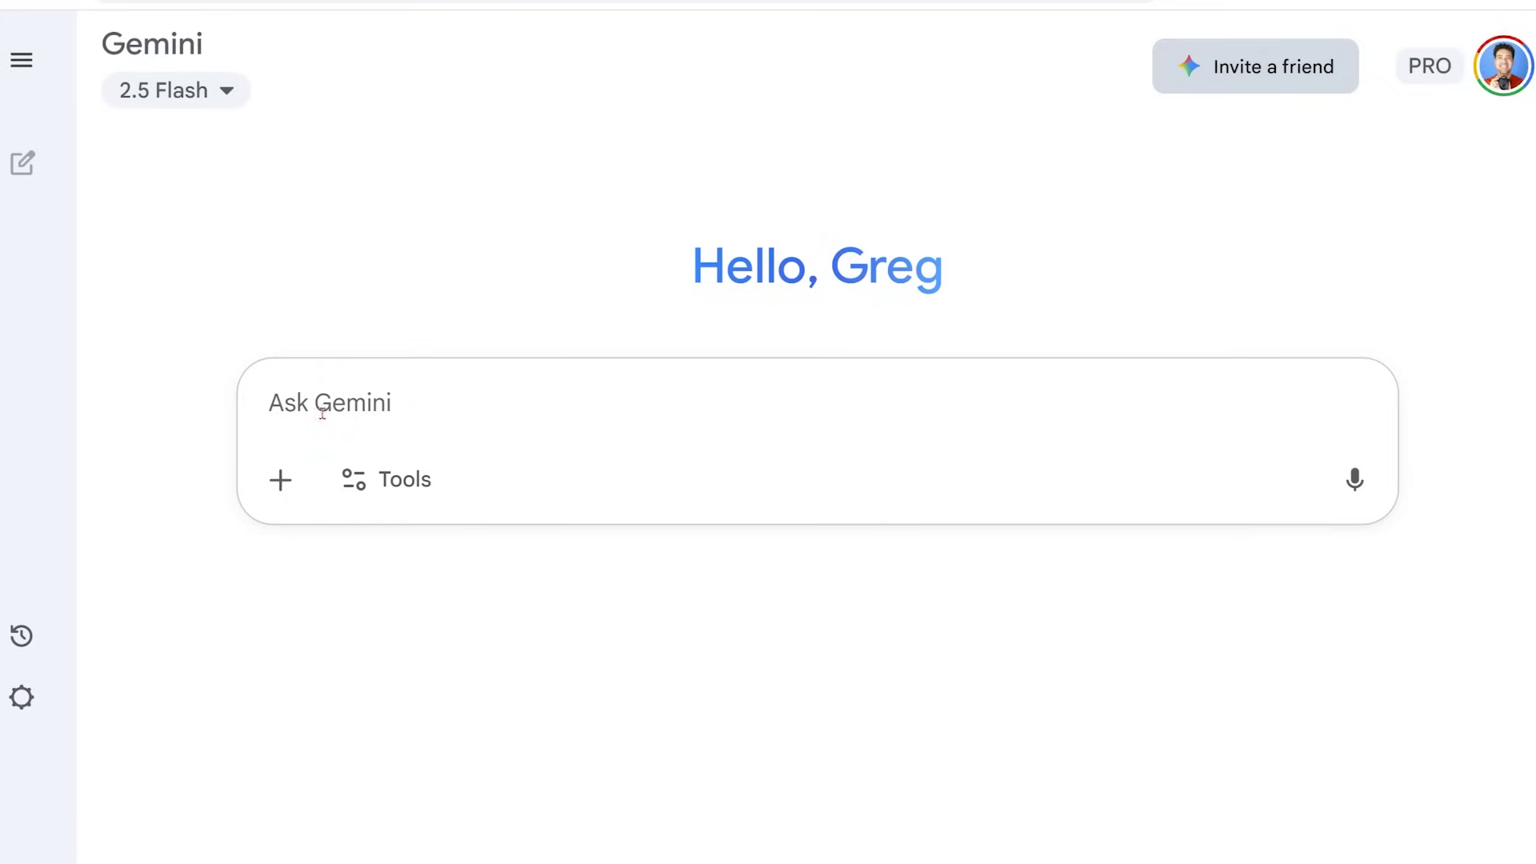
# Step: Attach the man's photo, switch to Create images, and send 'Put this guy in a pink ballet outfit'
pyautogui.click(286, 482)
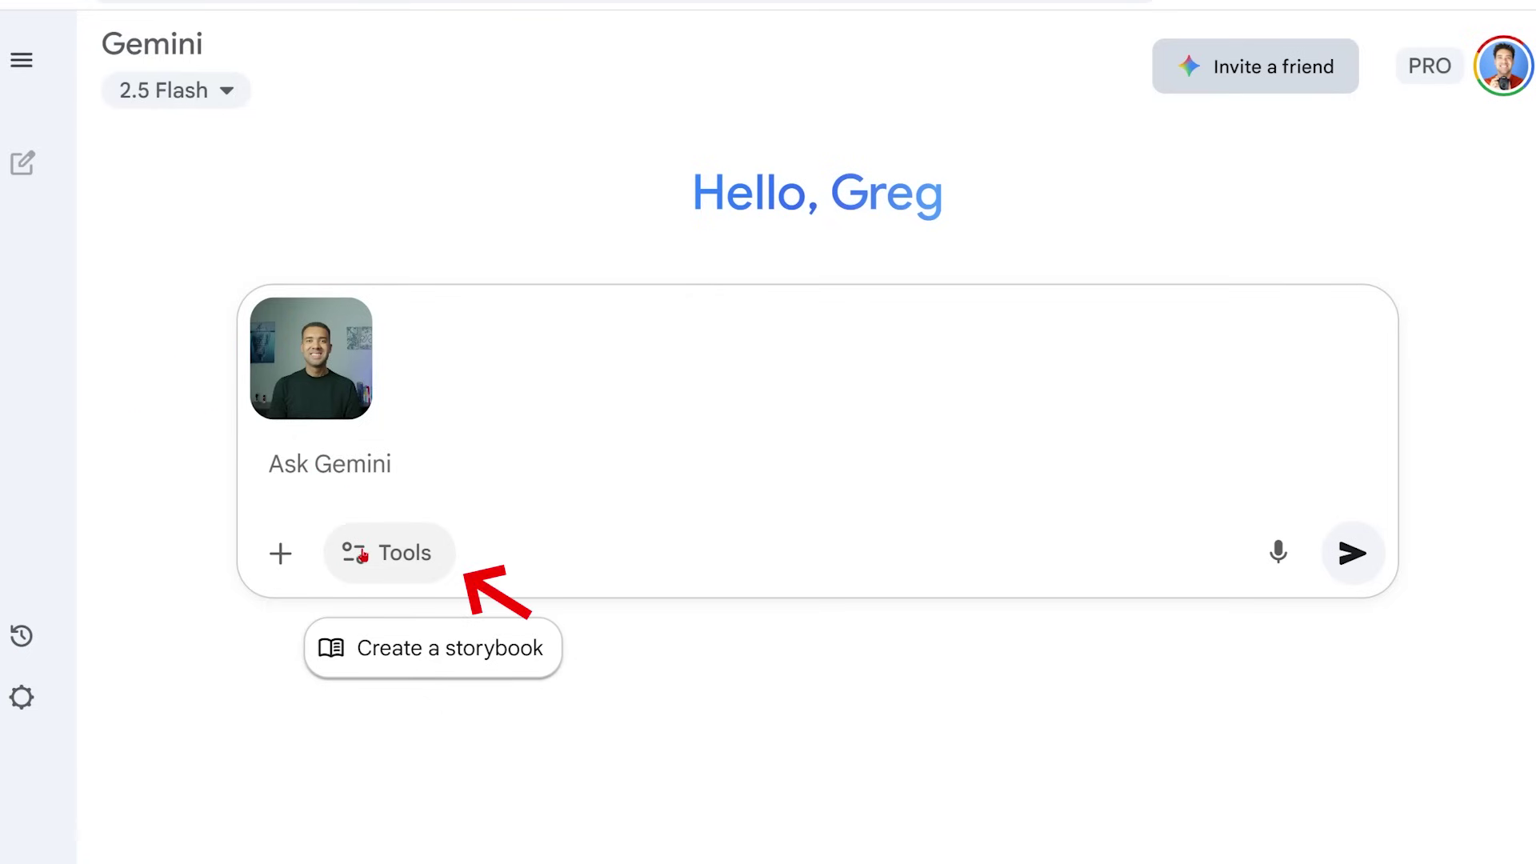
pyautogui.click(389, 552)
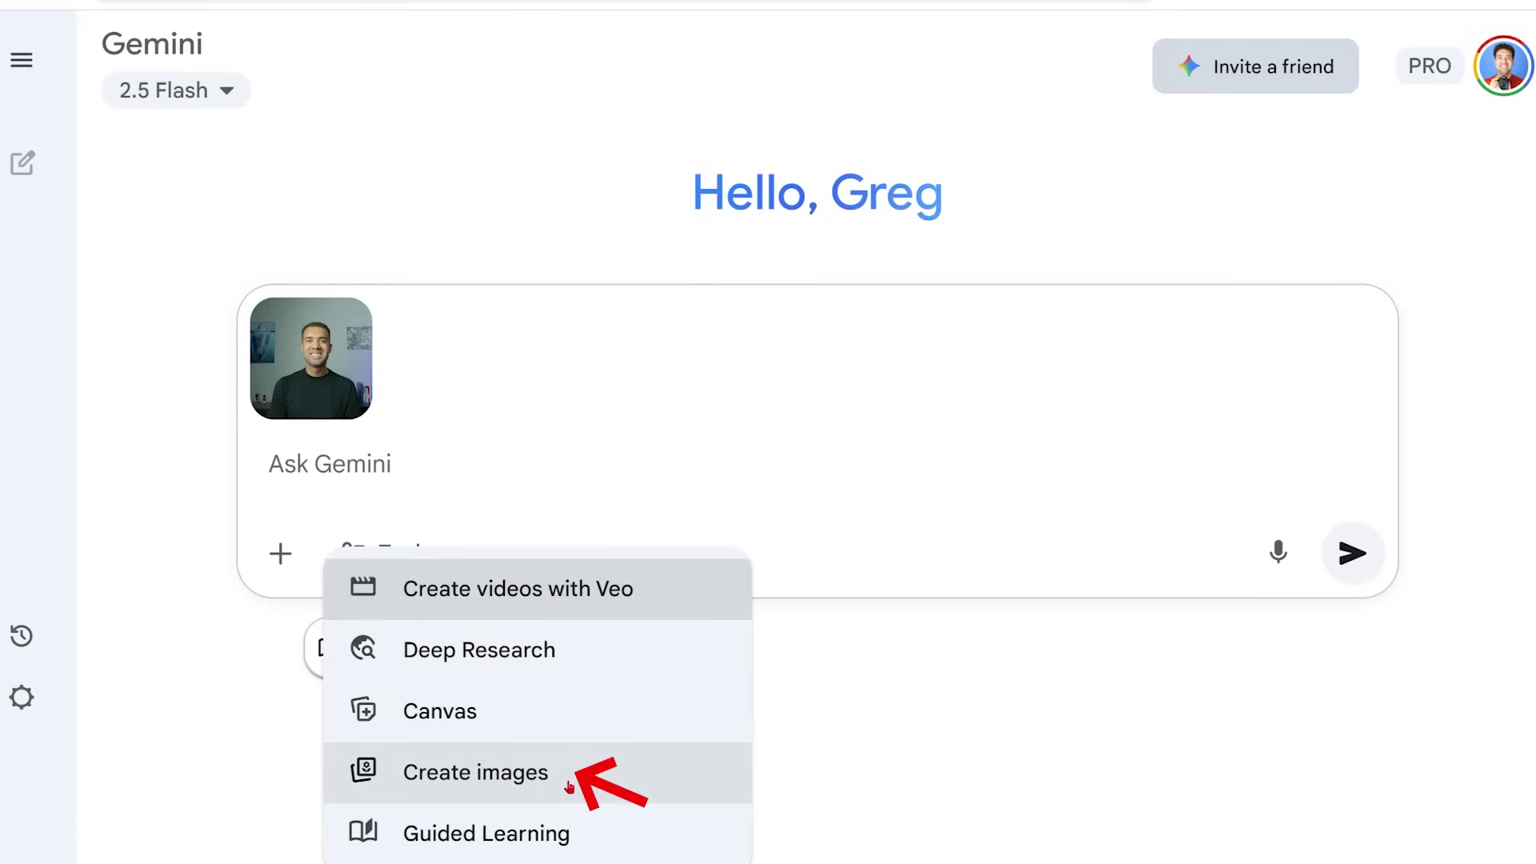
pyautogui.click(476, 772)
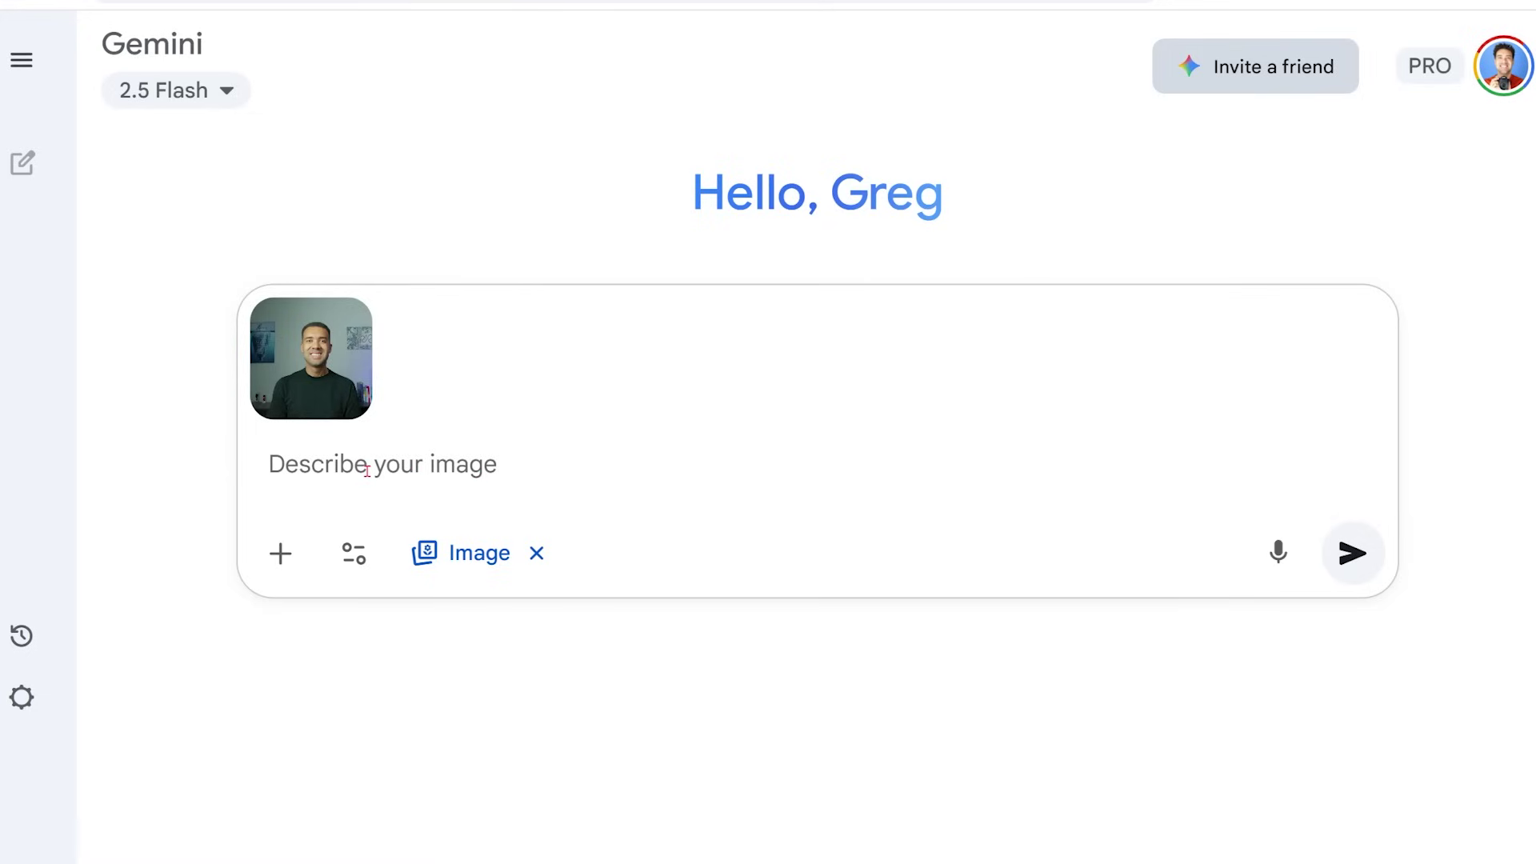
pyautogui.write('Put this guy in a pink ballet outfit')
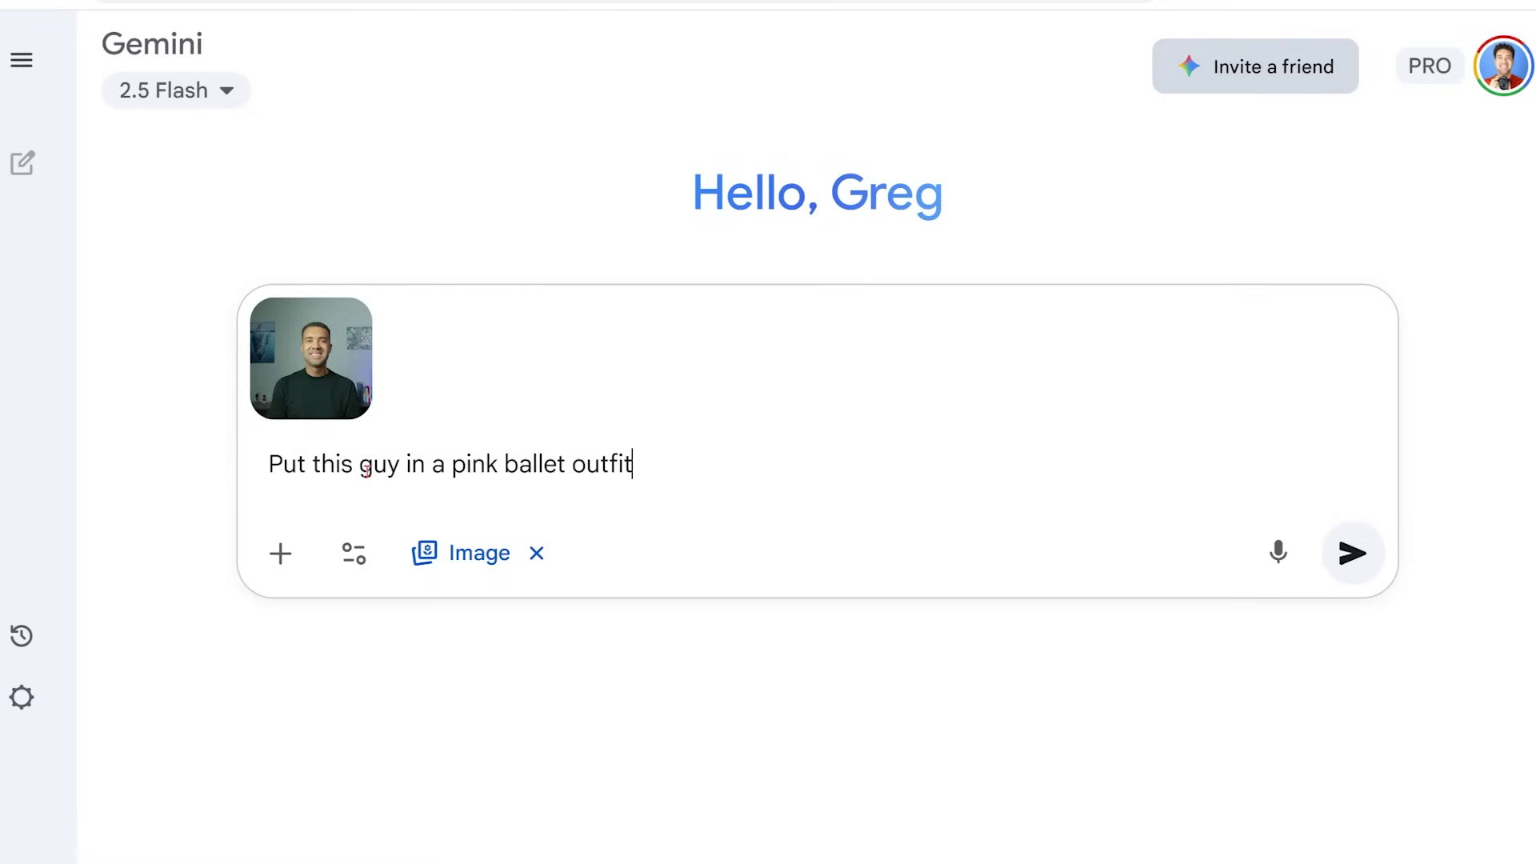
pyautogui.click(276, 463)
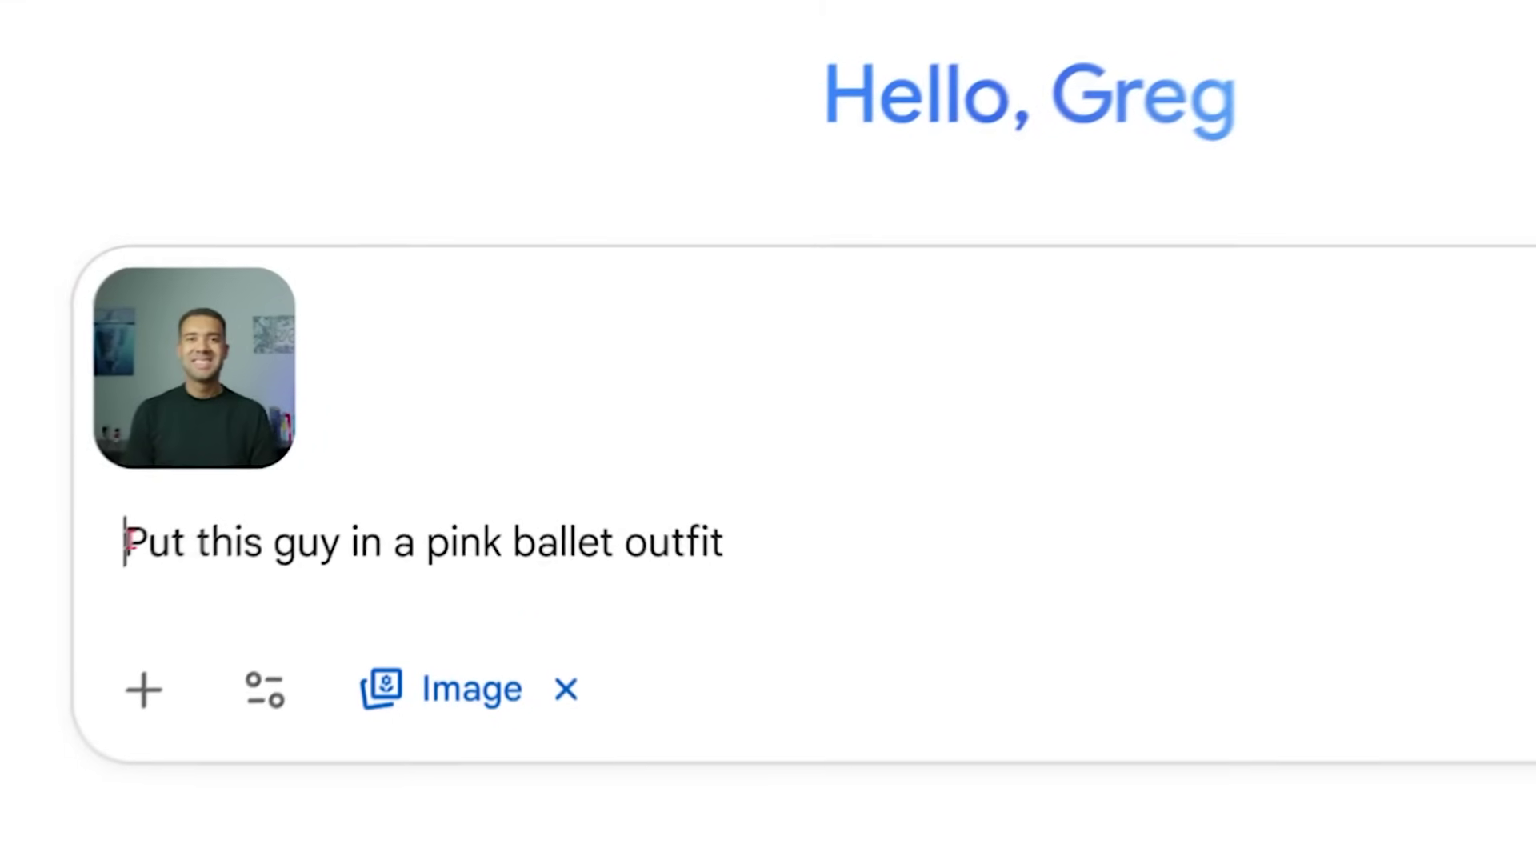
pyautogui.moveTo(127, 544); pyautogui.dragTo(850, 554)
pyautogui.click(850, 553)
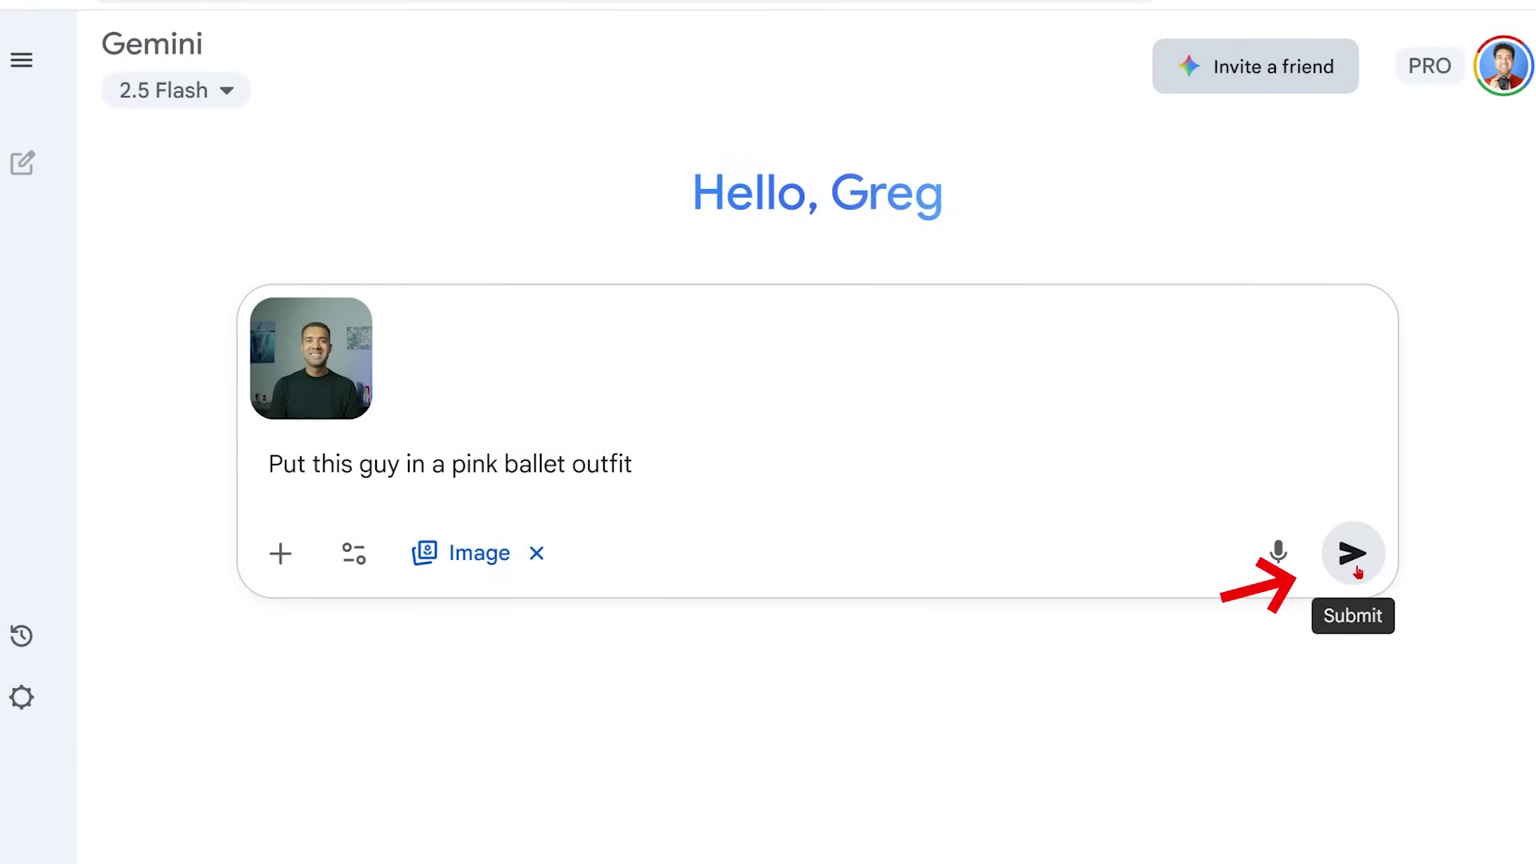
pyautogui.click(1357, 572)
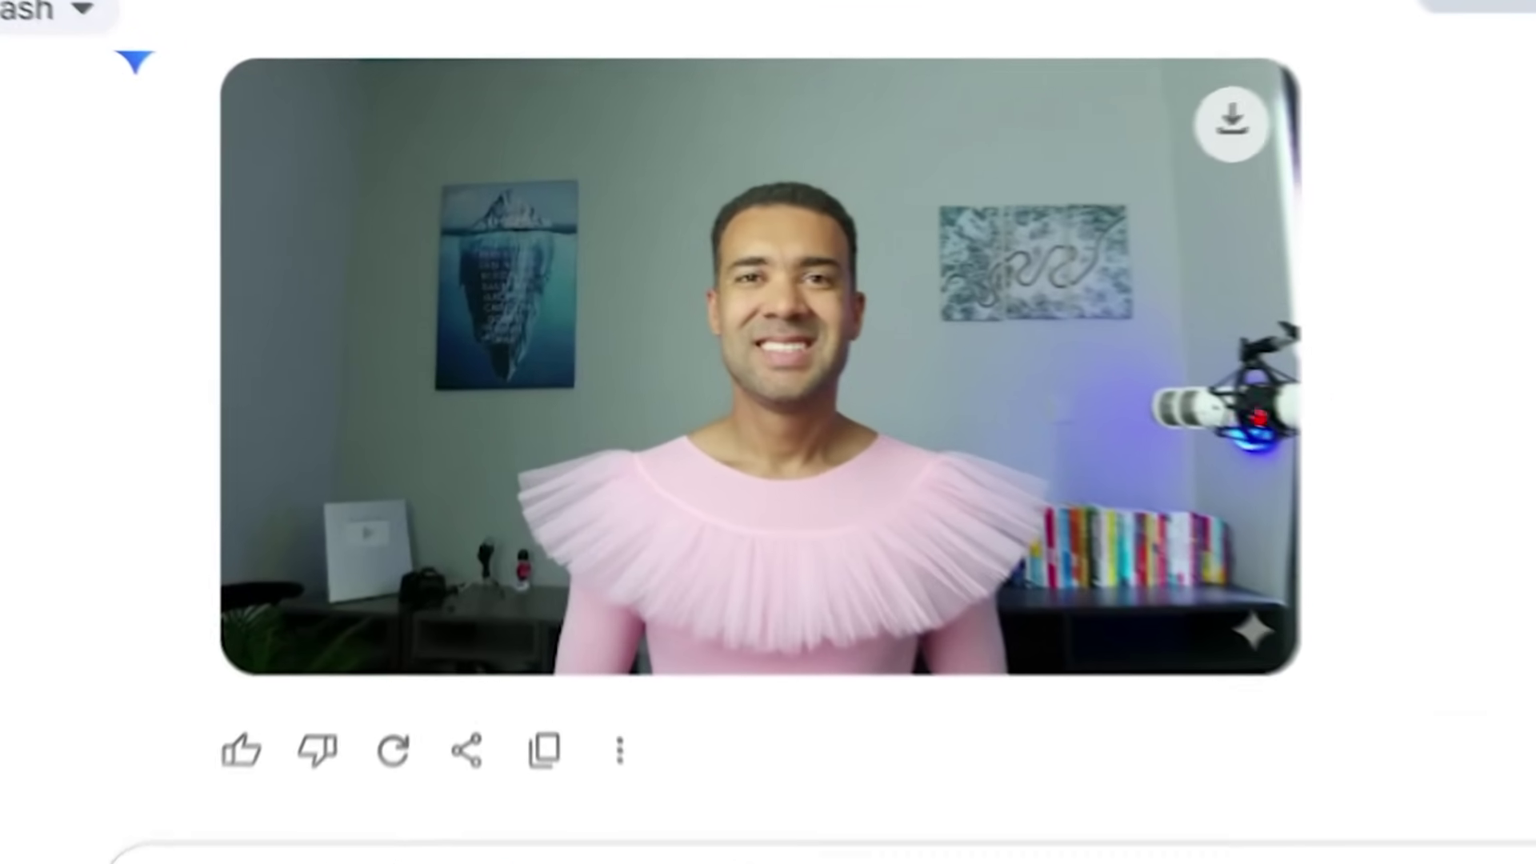
# Step: Wait for Gemini's image of the man in a pink ballet outfit with a tulle collar
pyautogui.moveTo(938, 77)
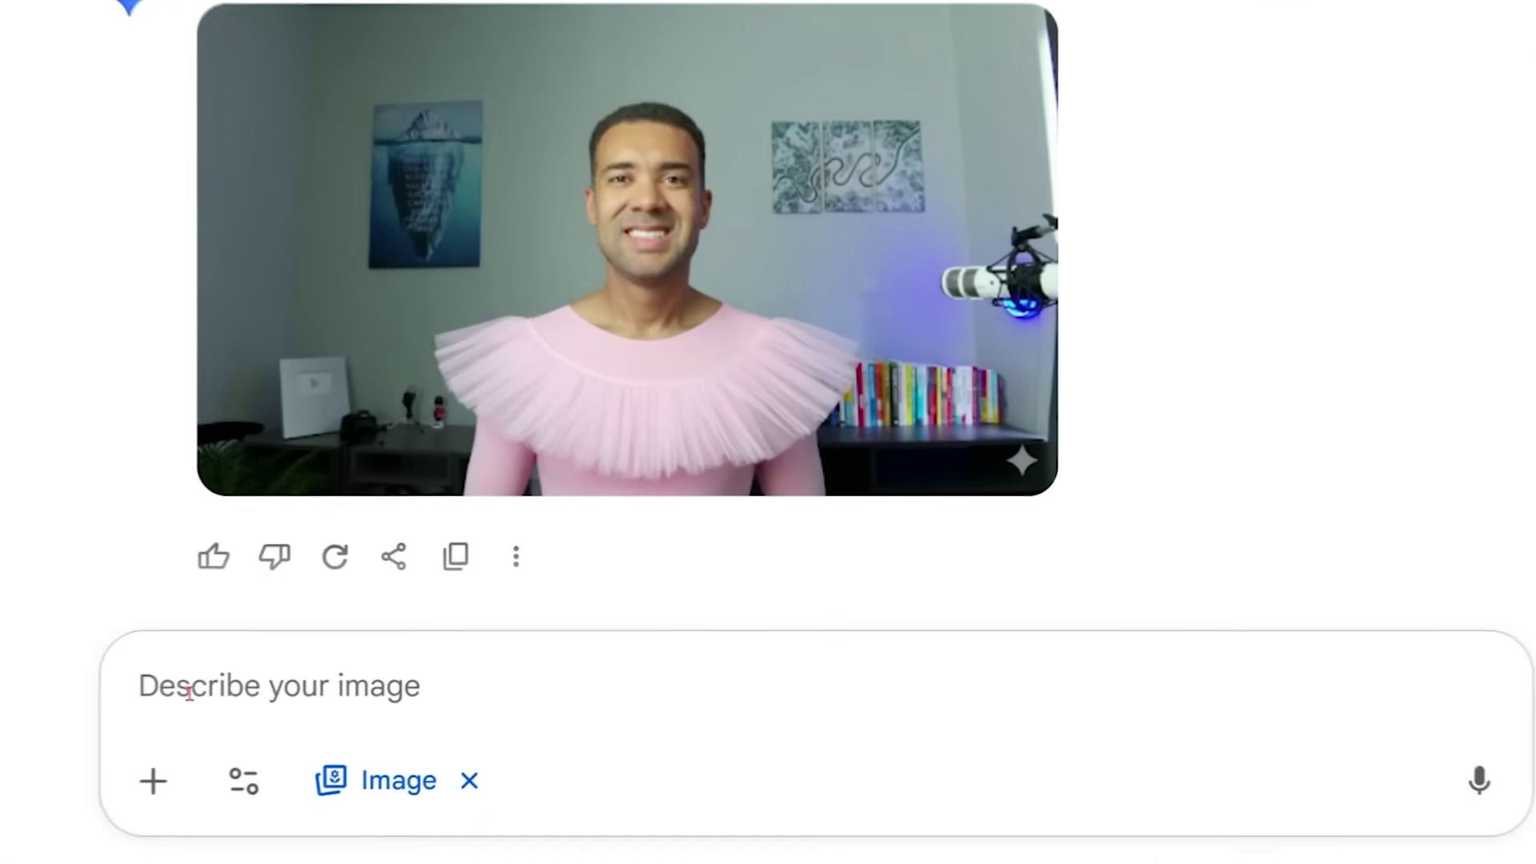
# Step: Send the request for a ballet-school background and reflective sunglasses, preserving his identity
pyautogui.click(190, 692)
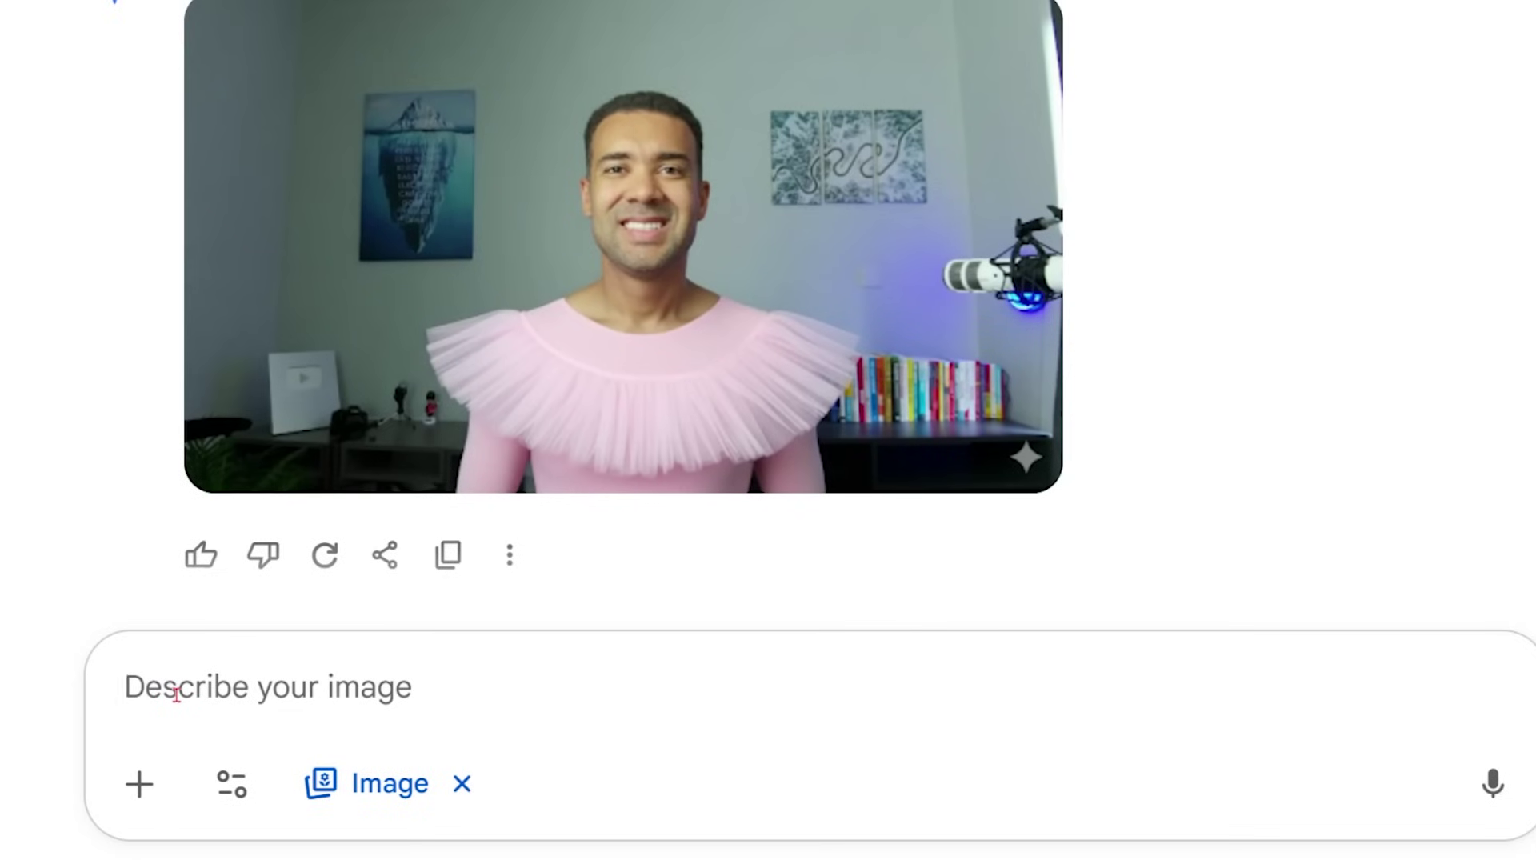
pyautogui.write('change the background to a ballet school and put reflective glasses on him, preserving his identity')
pyautogui.moveTo(125, 648); pyautogui.dragTo(1112, 644)
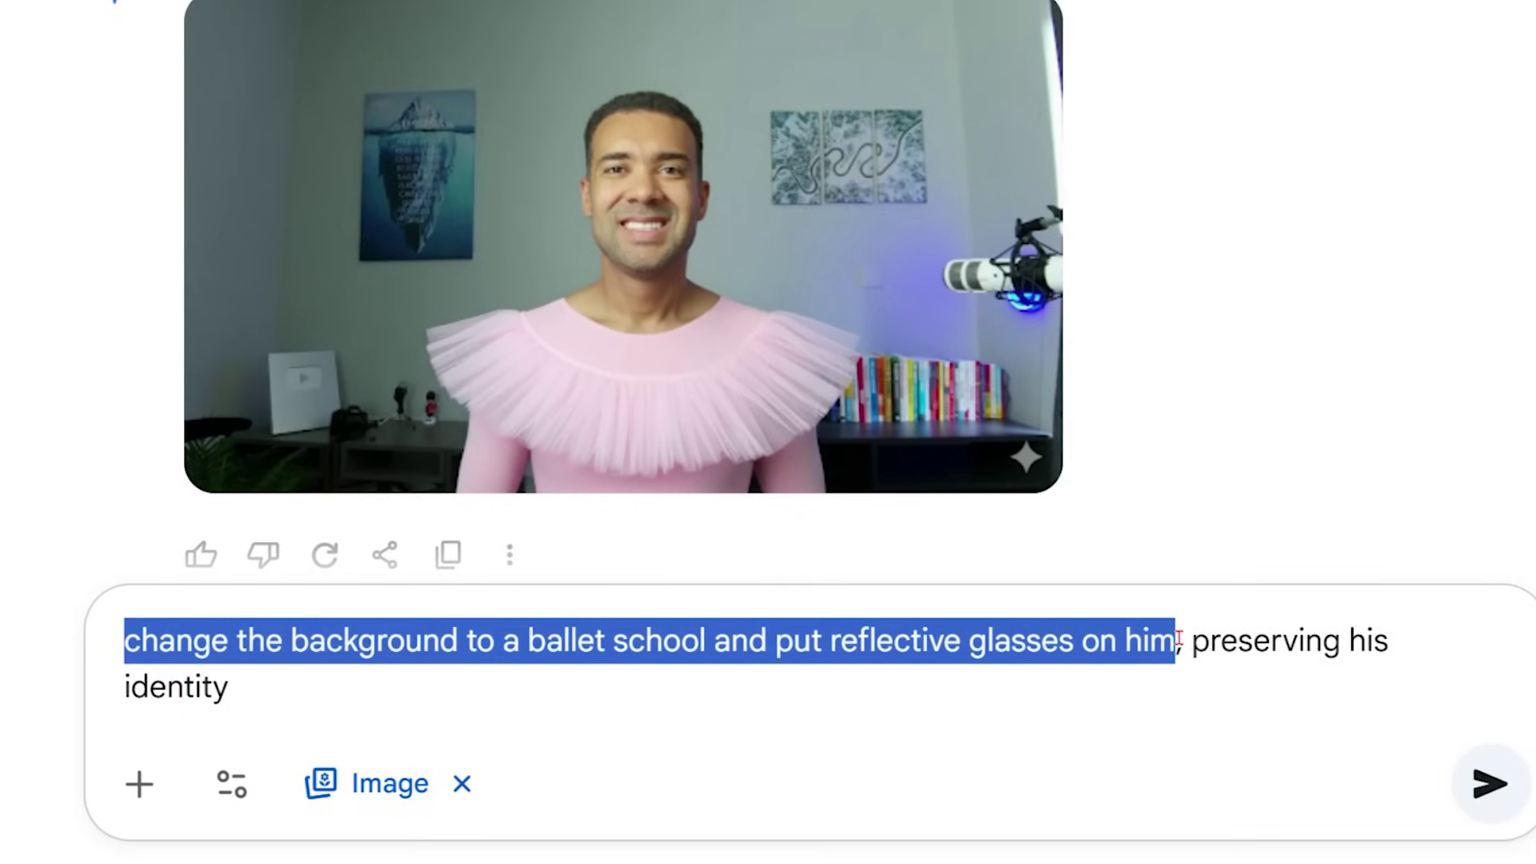
pyautogui.click(1222, 671)
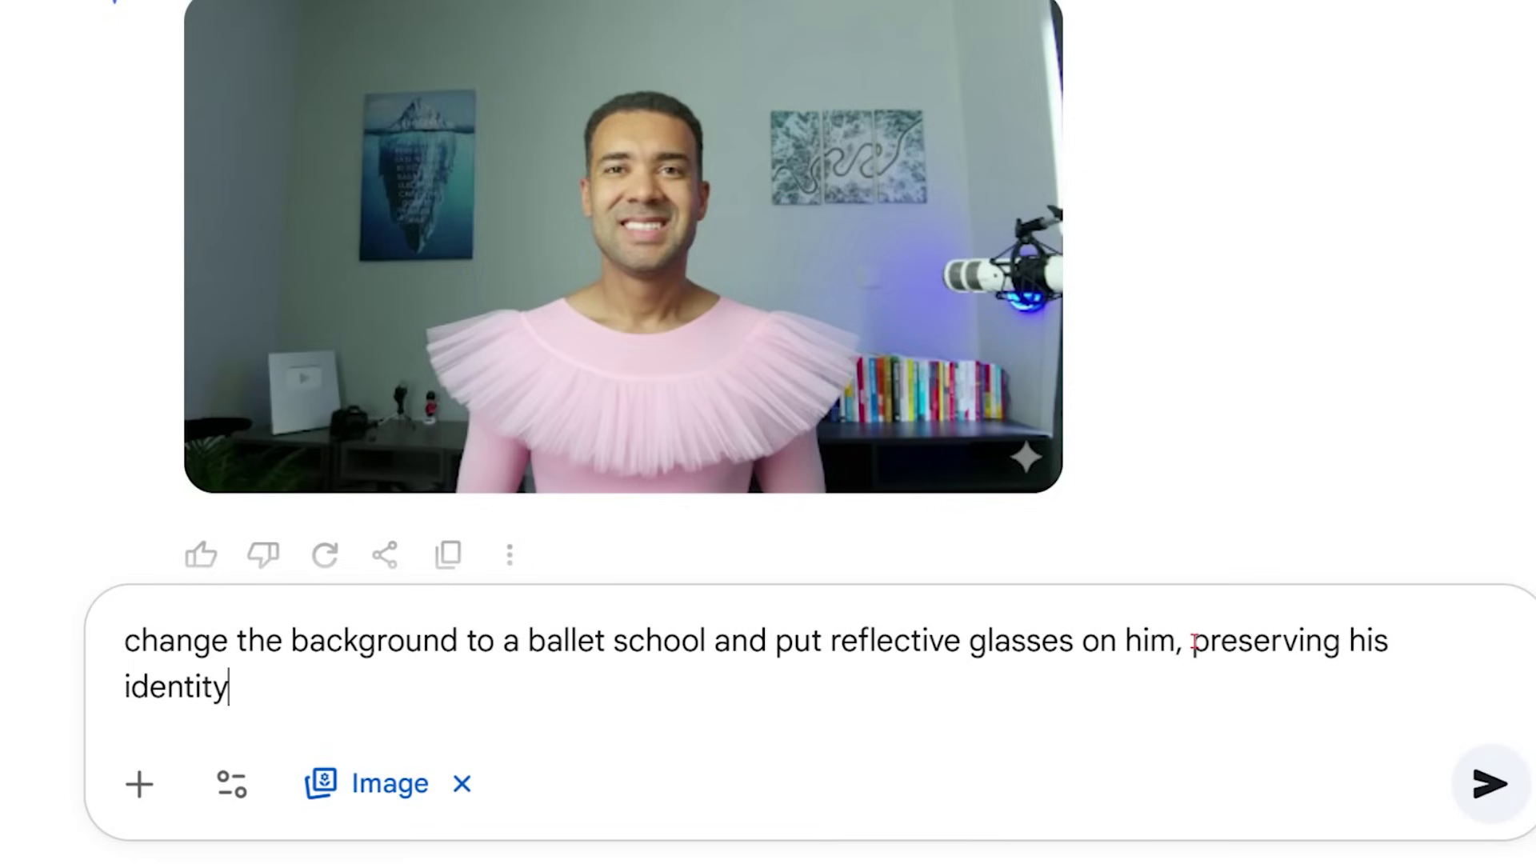
pyautogui.moveTo(1192, 643); pyautogui.dragTo(1381, 688)
pyautogui.click(1130, 693)
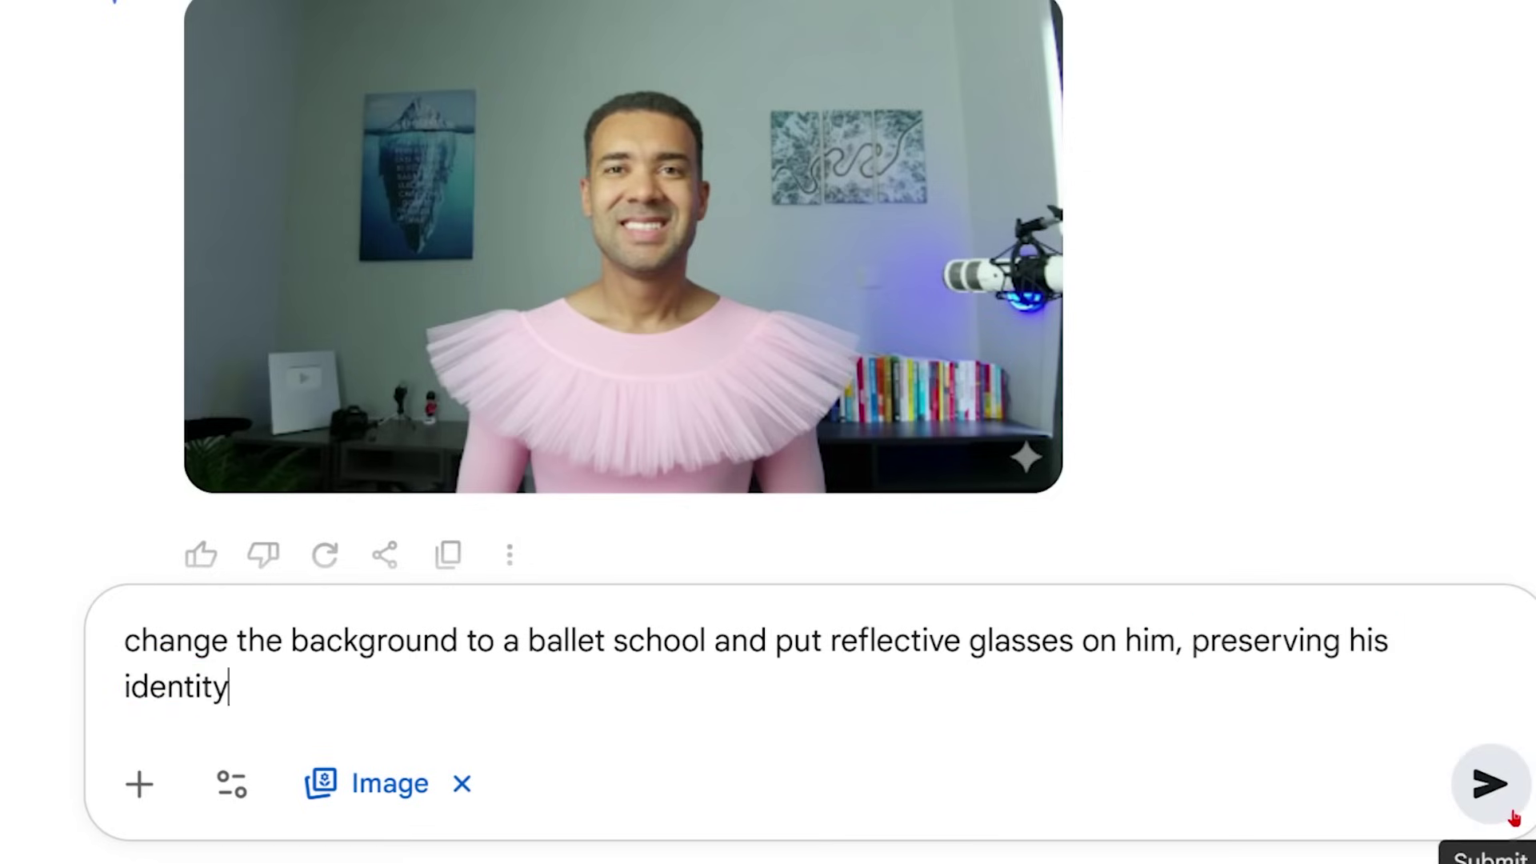
pyautogui.click(1509, 810)
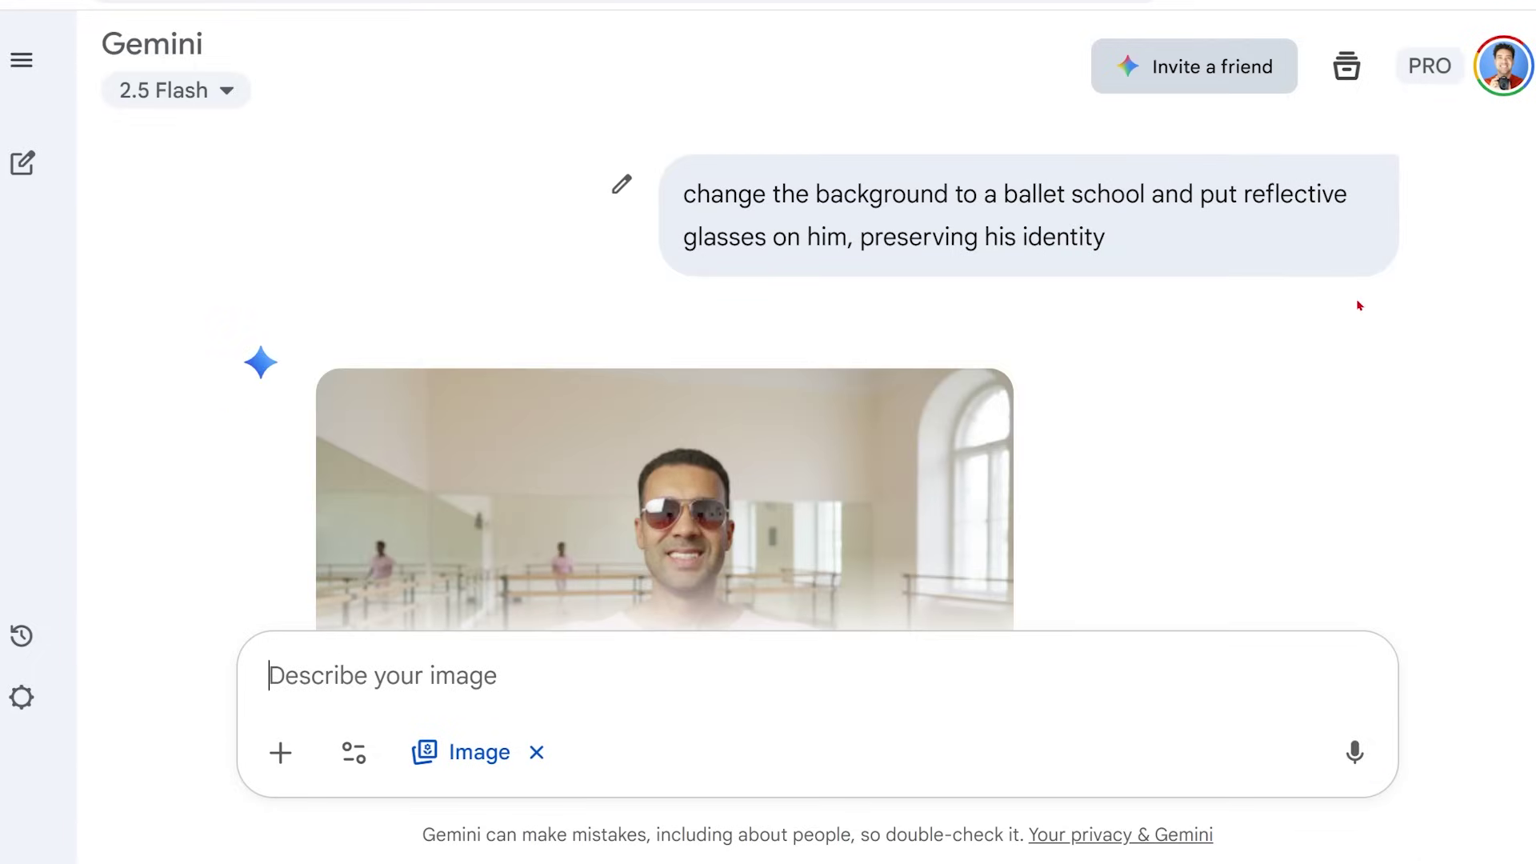
# Step: Open the ballet-school result full size and recheck the identity phrase in the sent request
pyautogui.scroll(-2, 1357, 296)
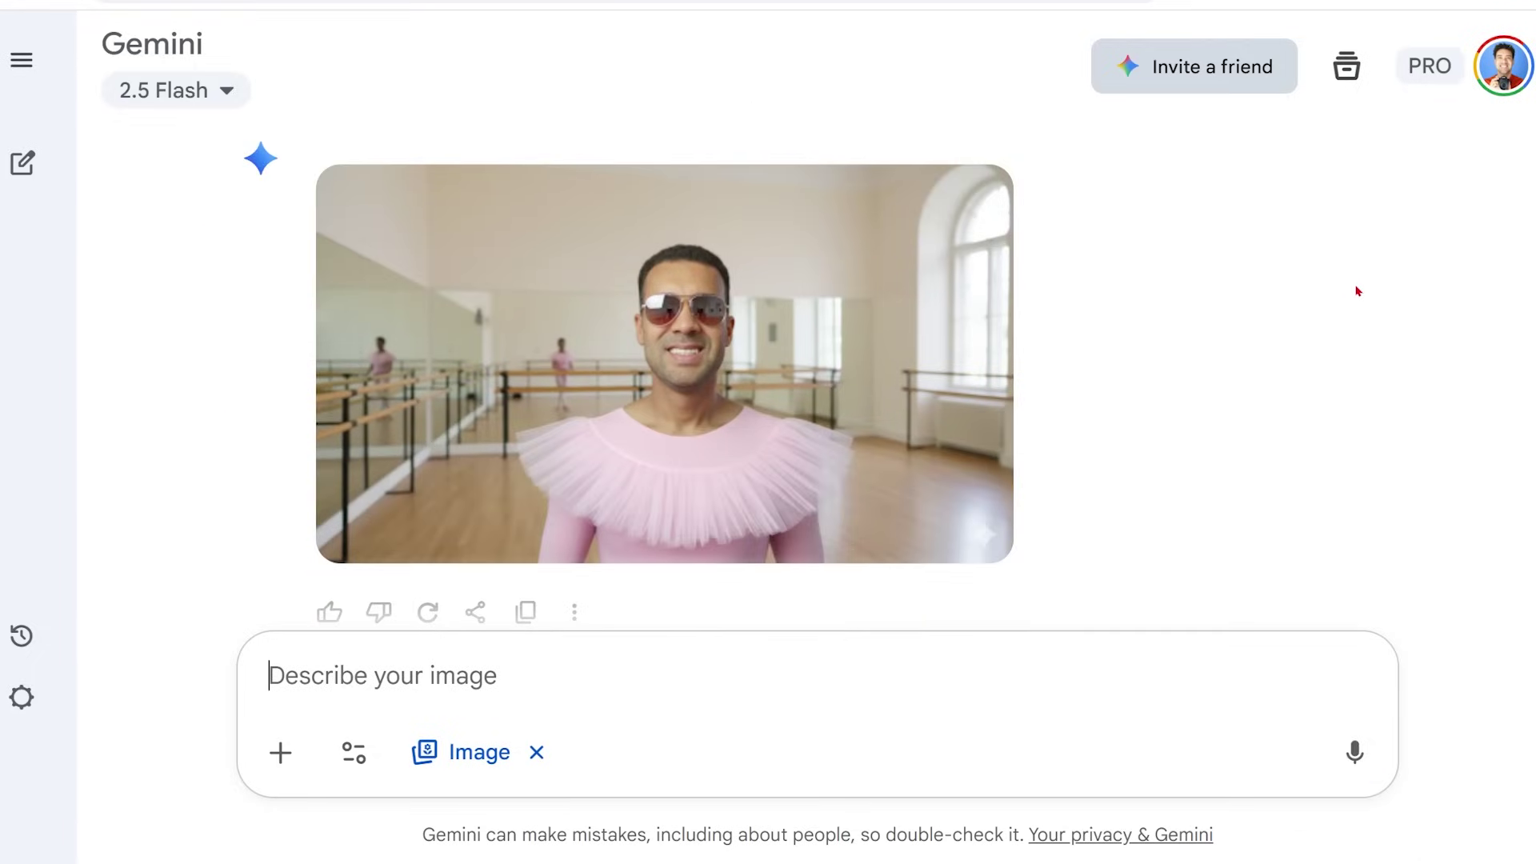
pyautogui.scroll(-1, 1357, 292)
pyautogui.scroll(1, 1358, 292)
pyautogui.scroll(-1, 1358, 292)
pyautogui.scroll(1, 1357, 292)
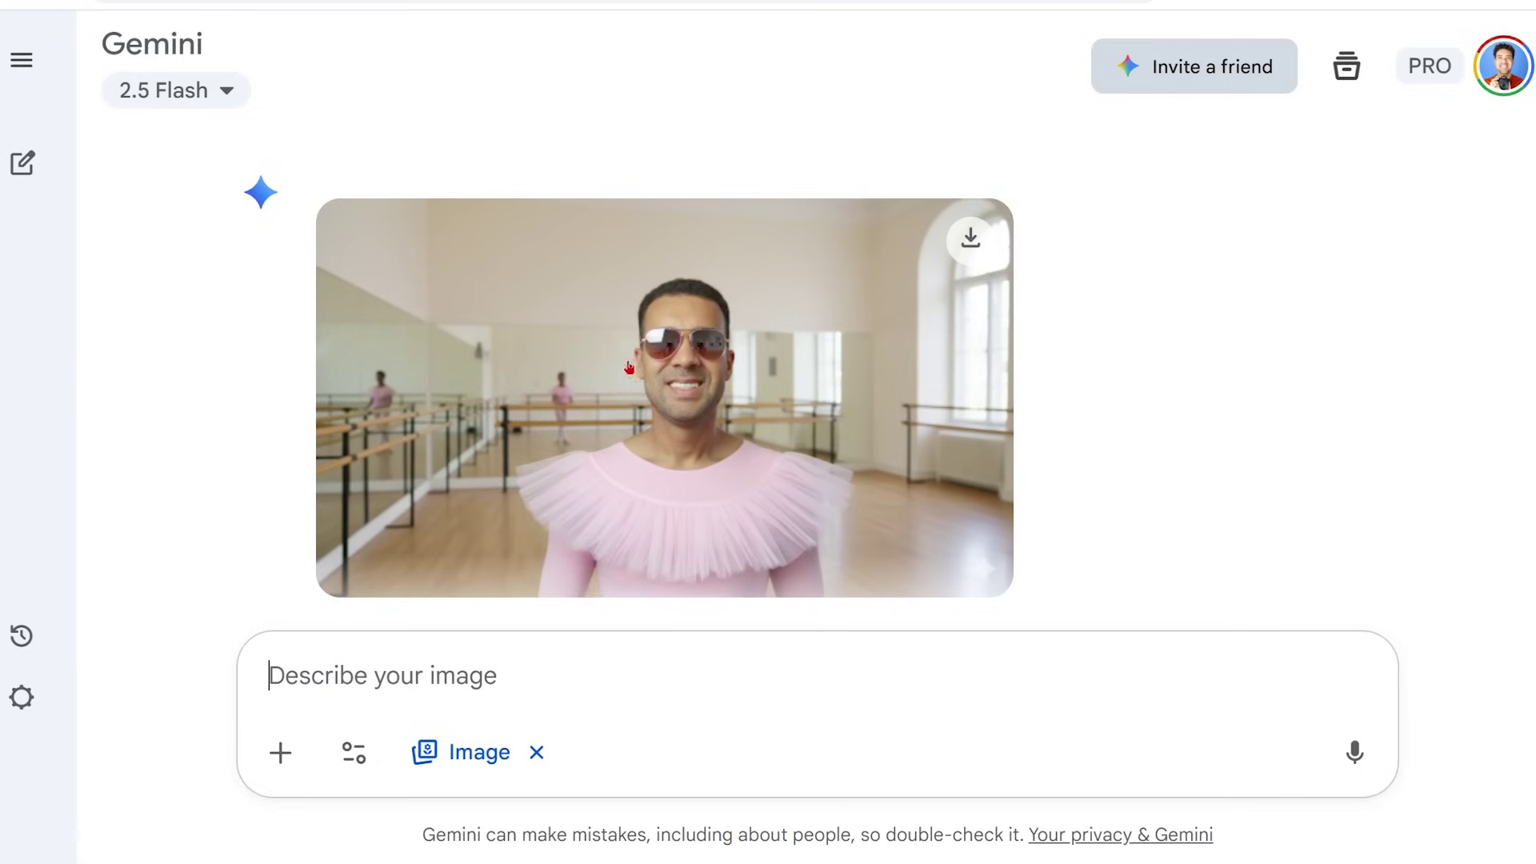
pyautogui.click(682, 369)
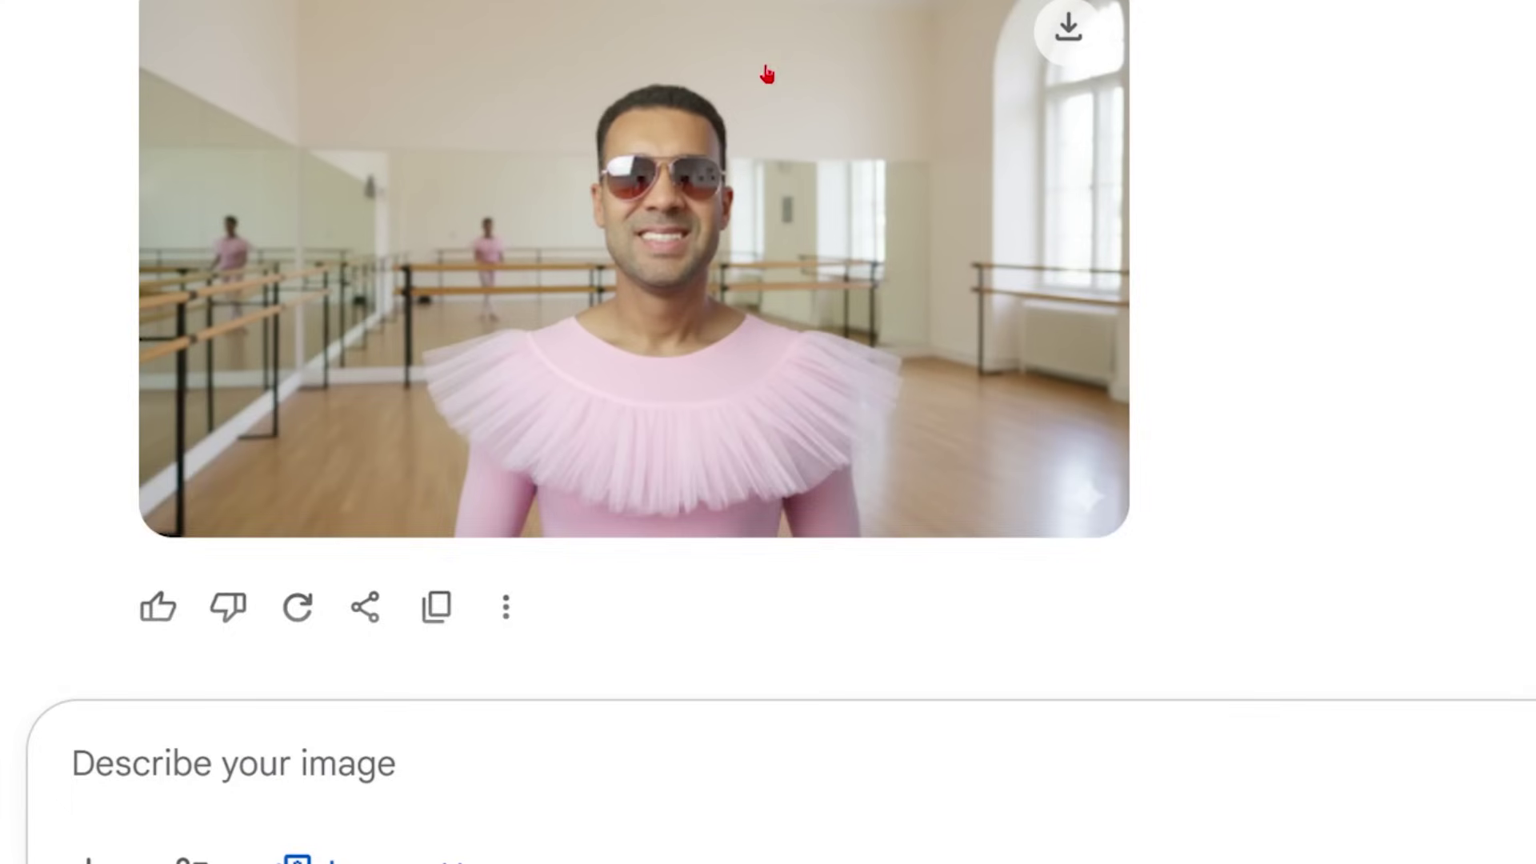
pyautogui.scroll(3, 972, 153)
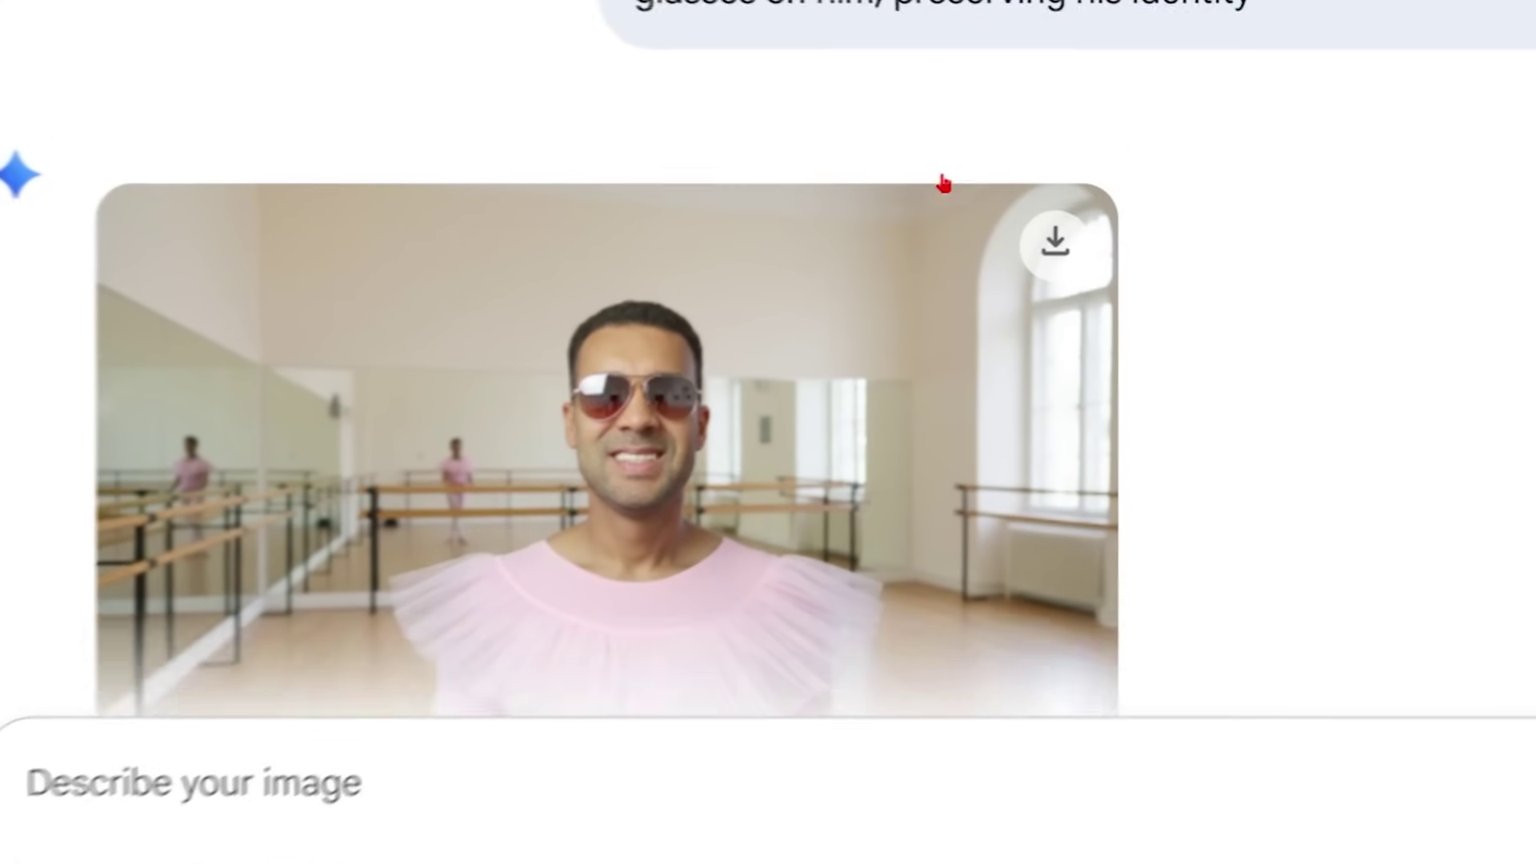
pyautogui.moveTo(754, 240); pyautogui.dragTo(1179, 240)
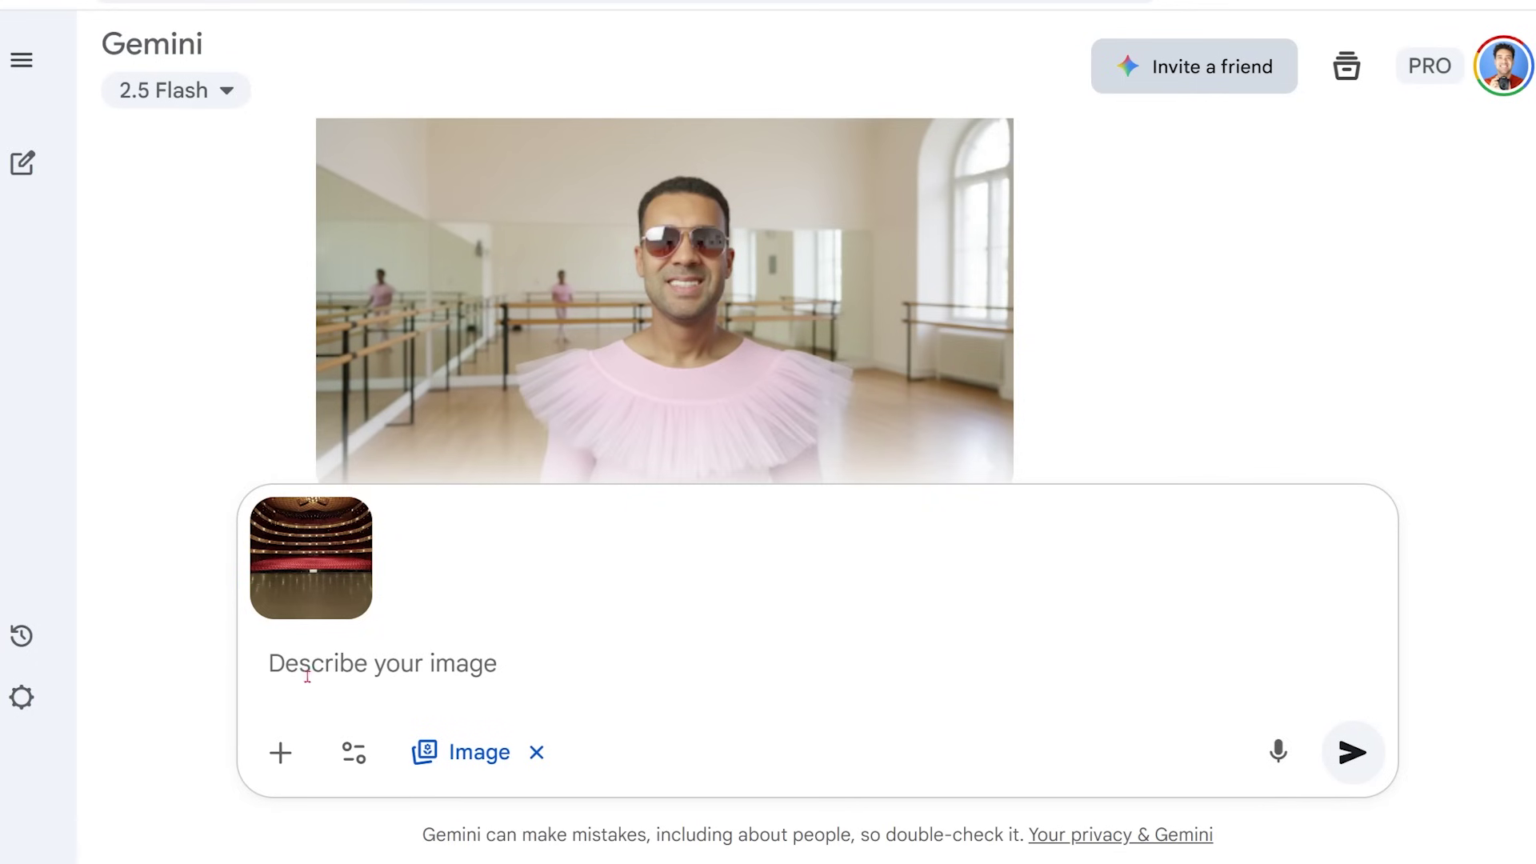
# Step: Send the empty-stage compositing prompt with matching lighting, film grain and ballet pose, then view the result
pyautogui.write('Now add him into this photo of an empty ballet stage, matching the lighting and film grain, preserving his identity. He is holding a ballet pose.')
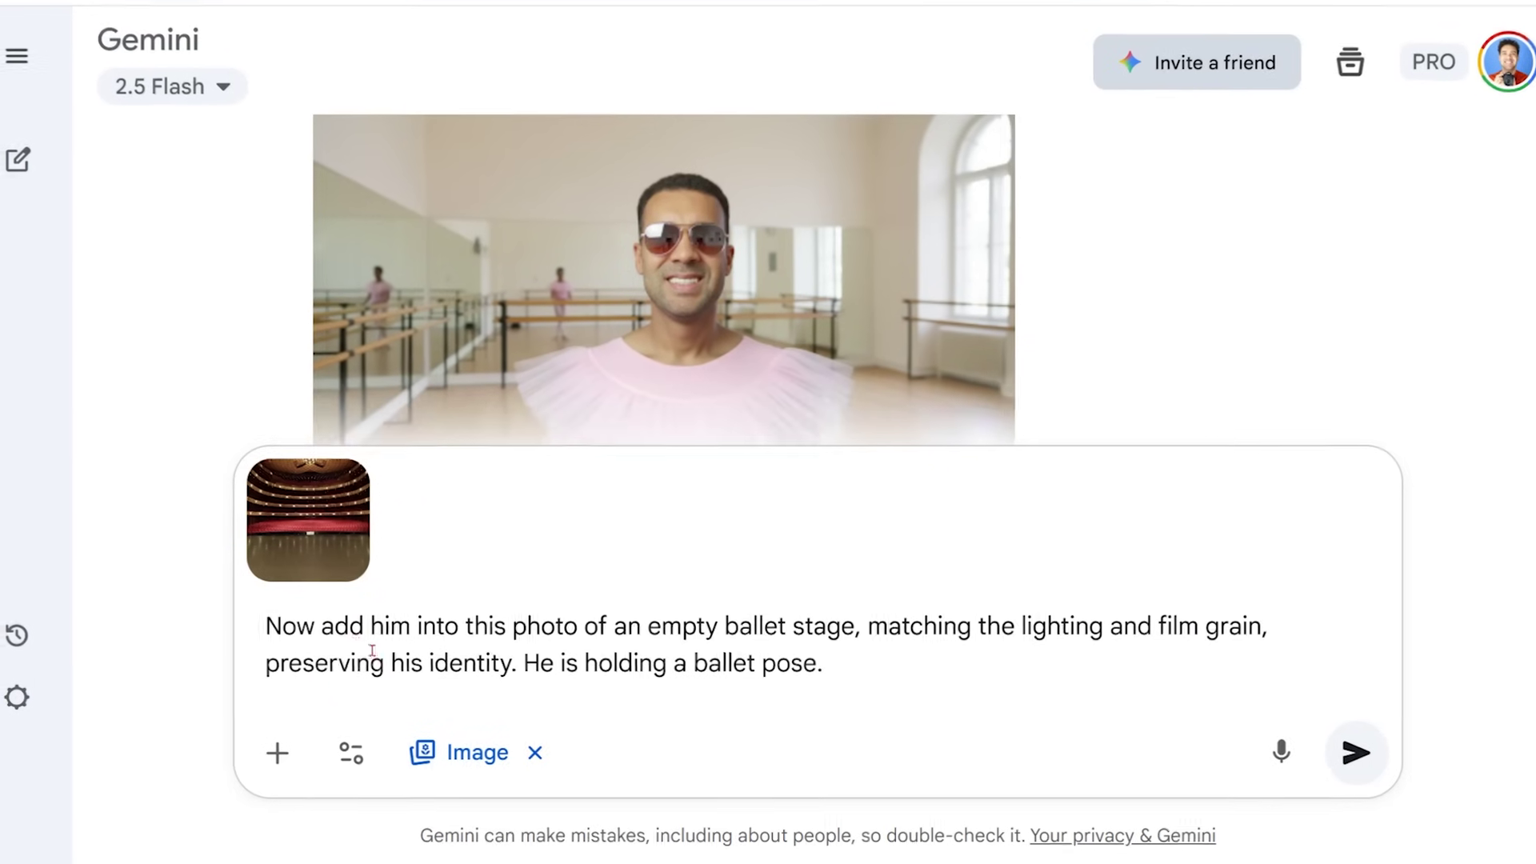
pyautogui.moveTo(336, 619); pyautogui.dragTo(867, 604)
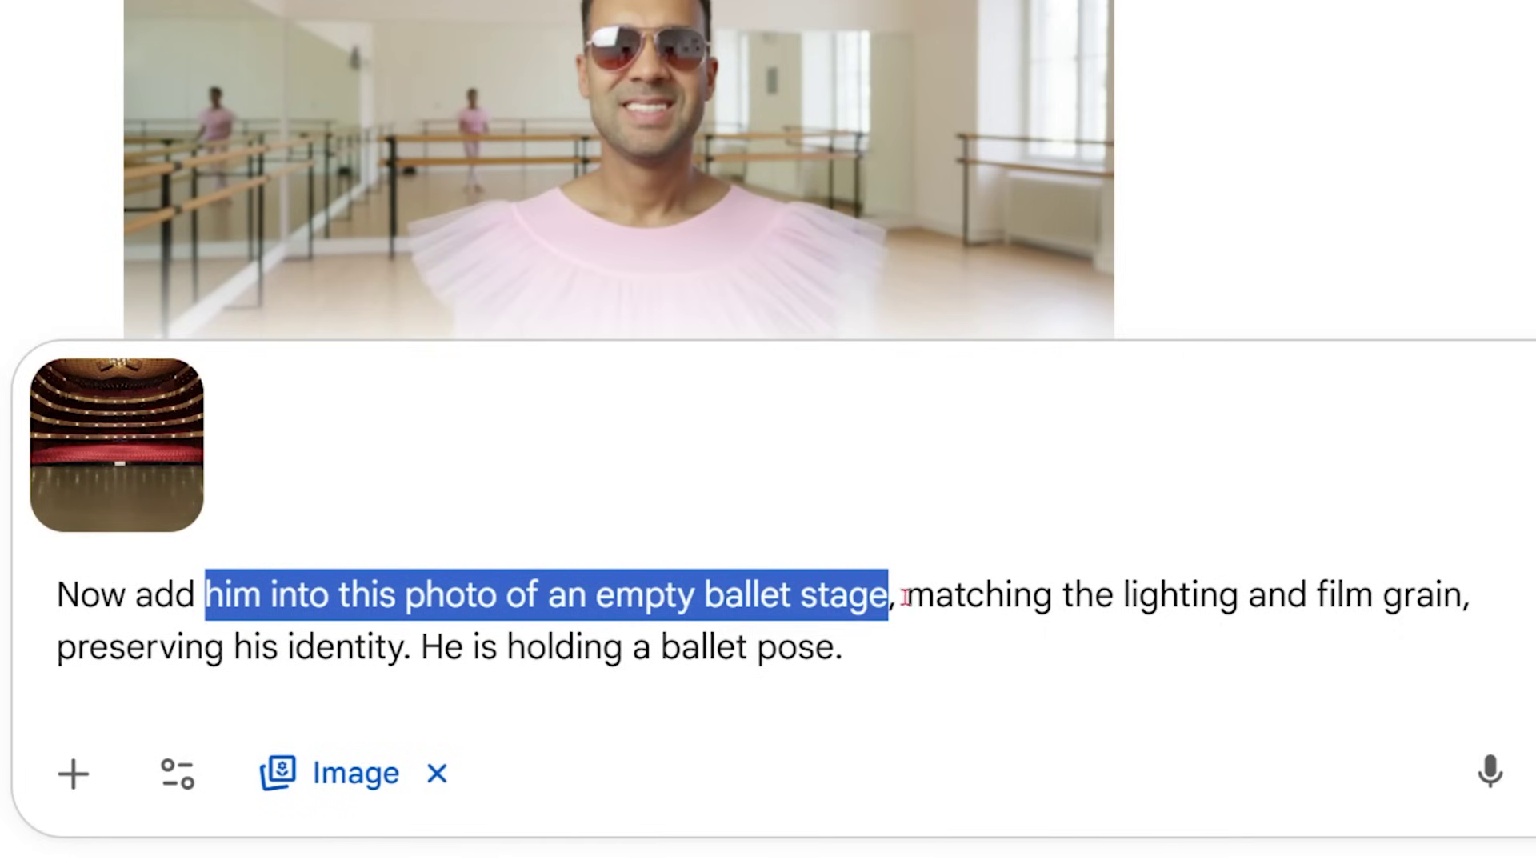
pyautogui.moveTo(907, 602); pyautogui.dragTo(1457, 605)
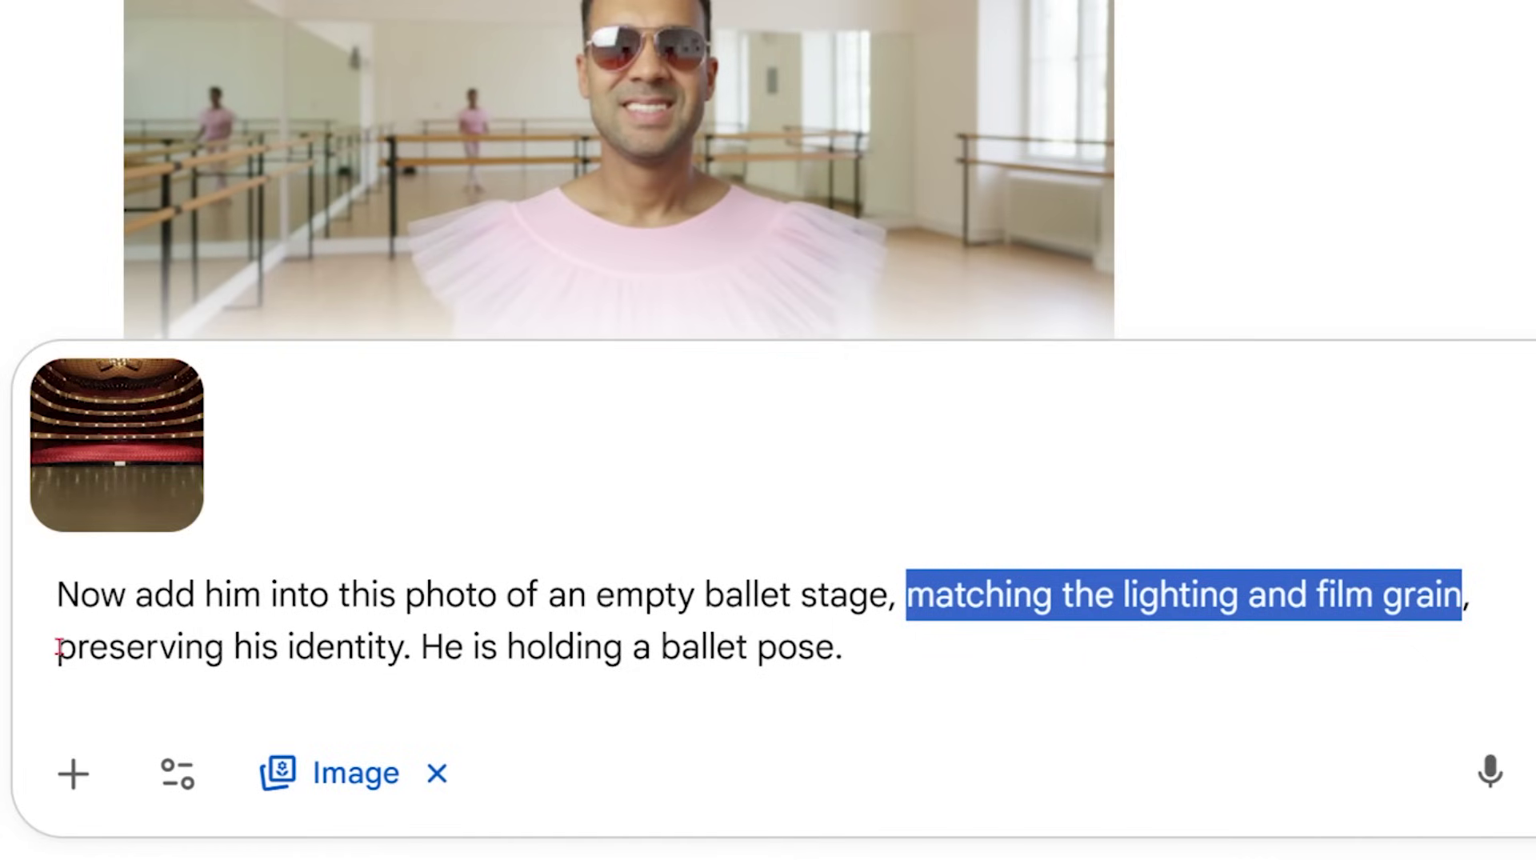
pyautogui.moveTo(59, 649); pyautogui.dragTo(380, 647)
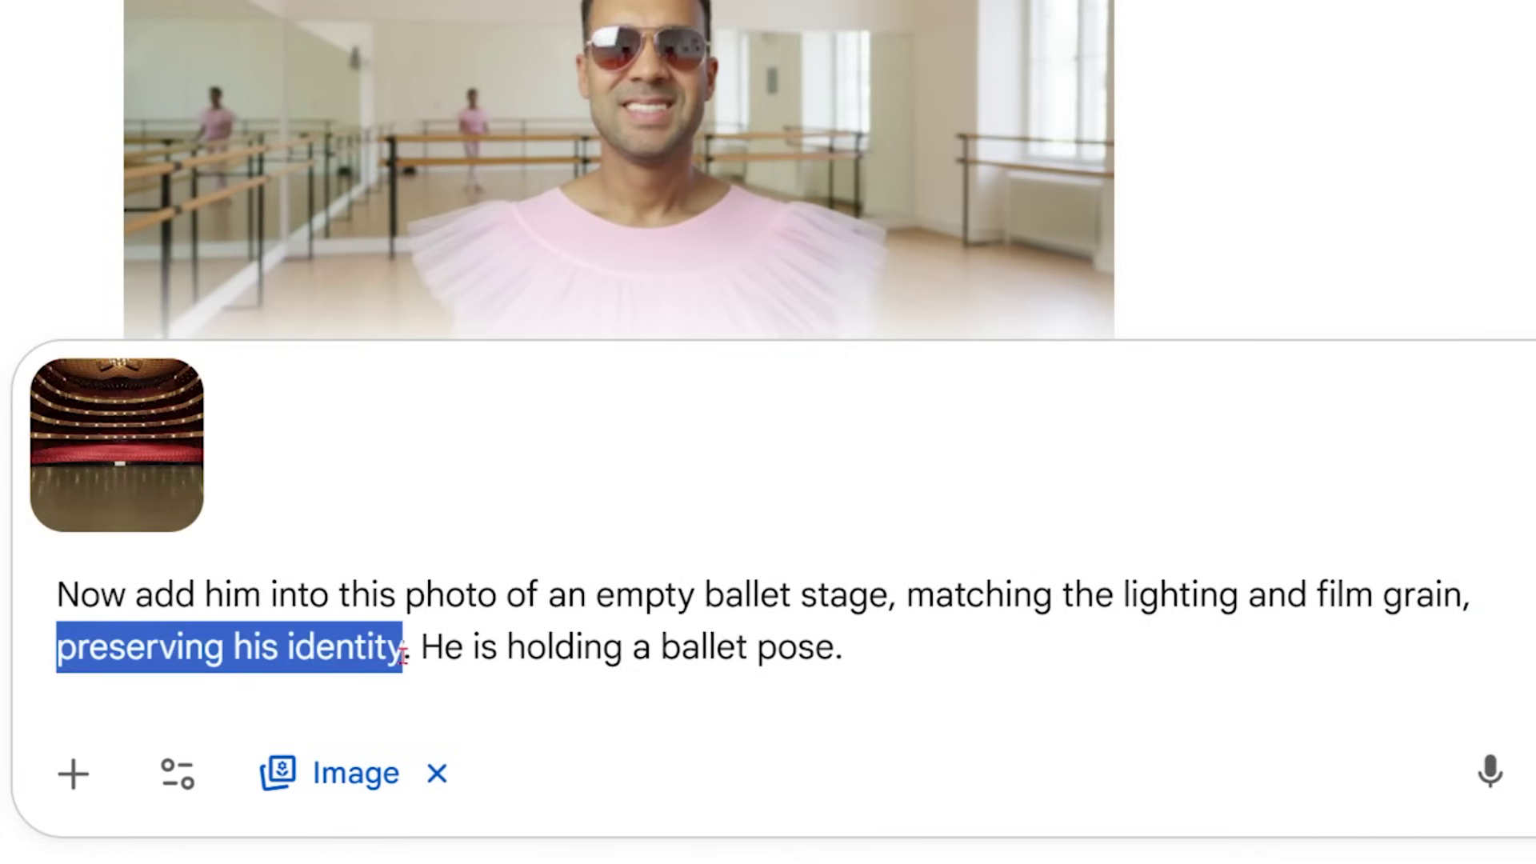
pyautogui.moveTo(877, 650); pyautogui.dragTo(464, 646)
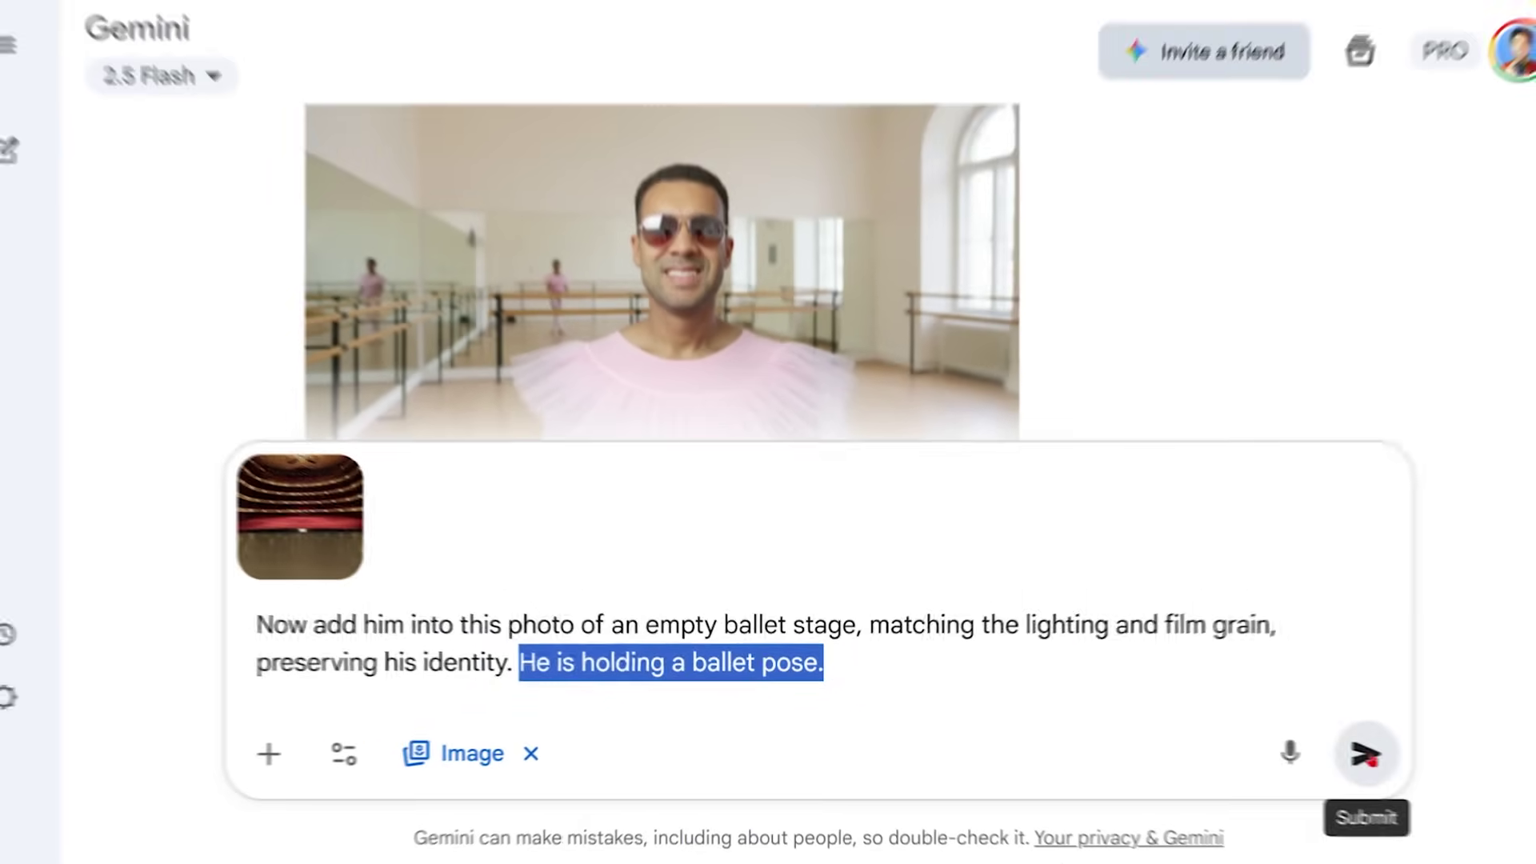
pyautogui.click(1365, 751)
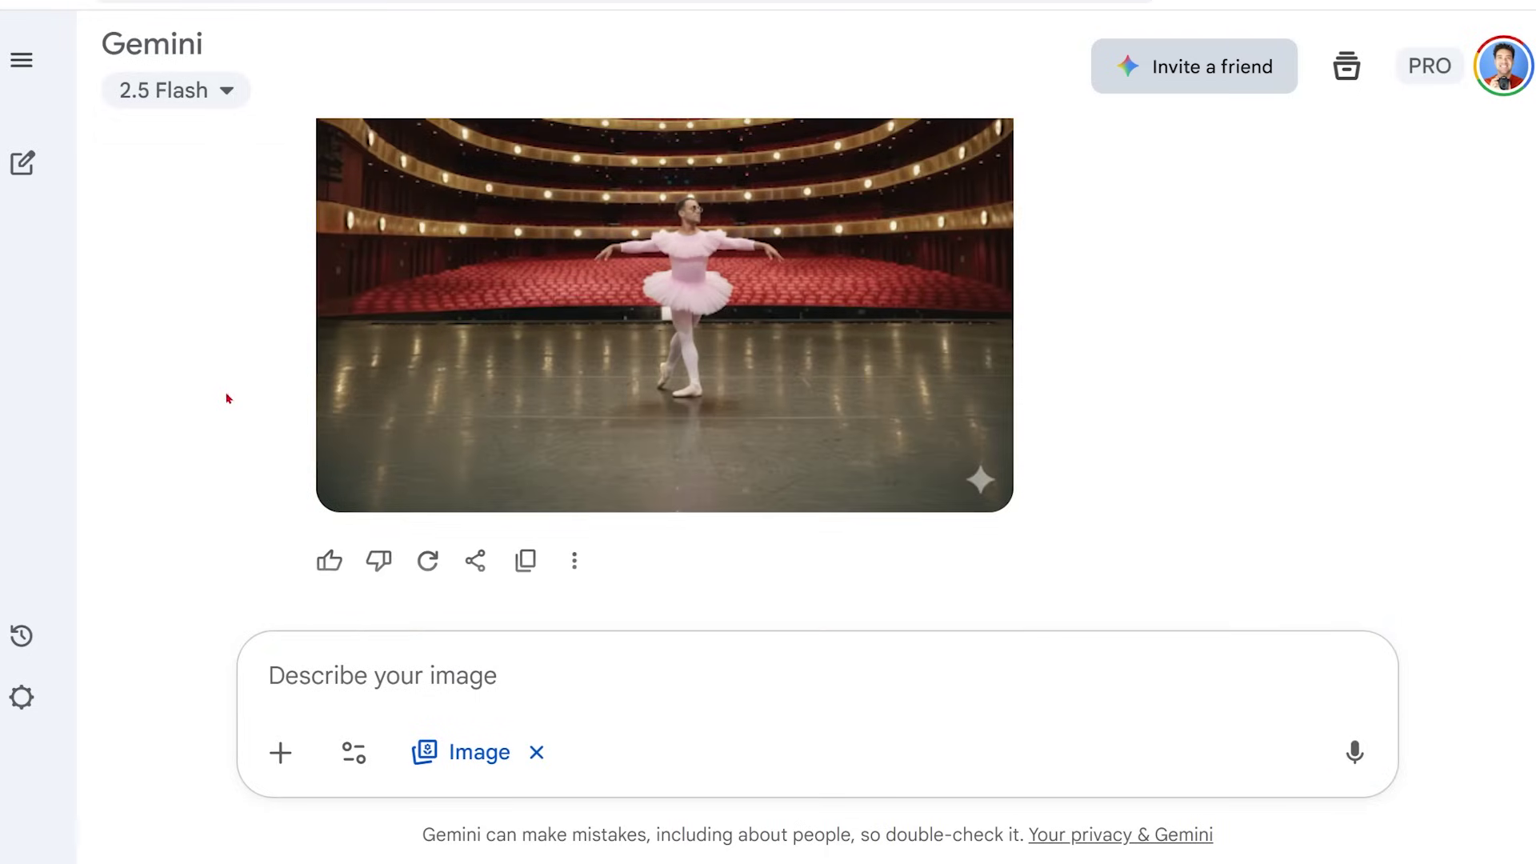
pyautogui.click(820, 373)
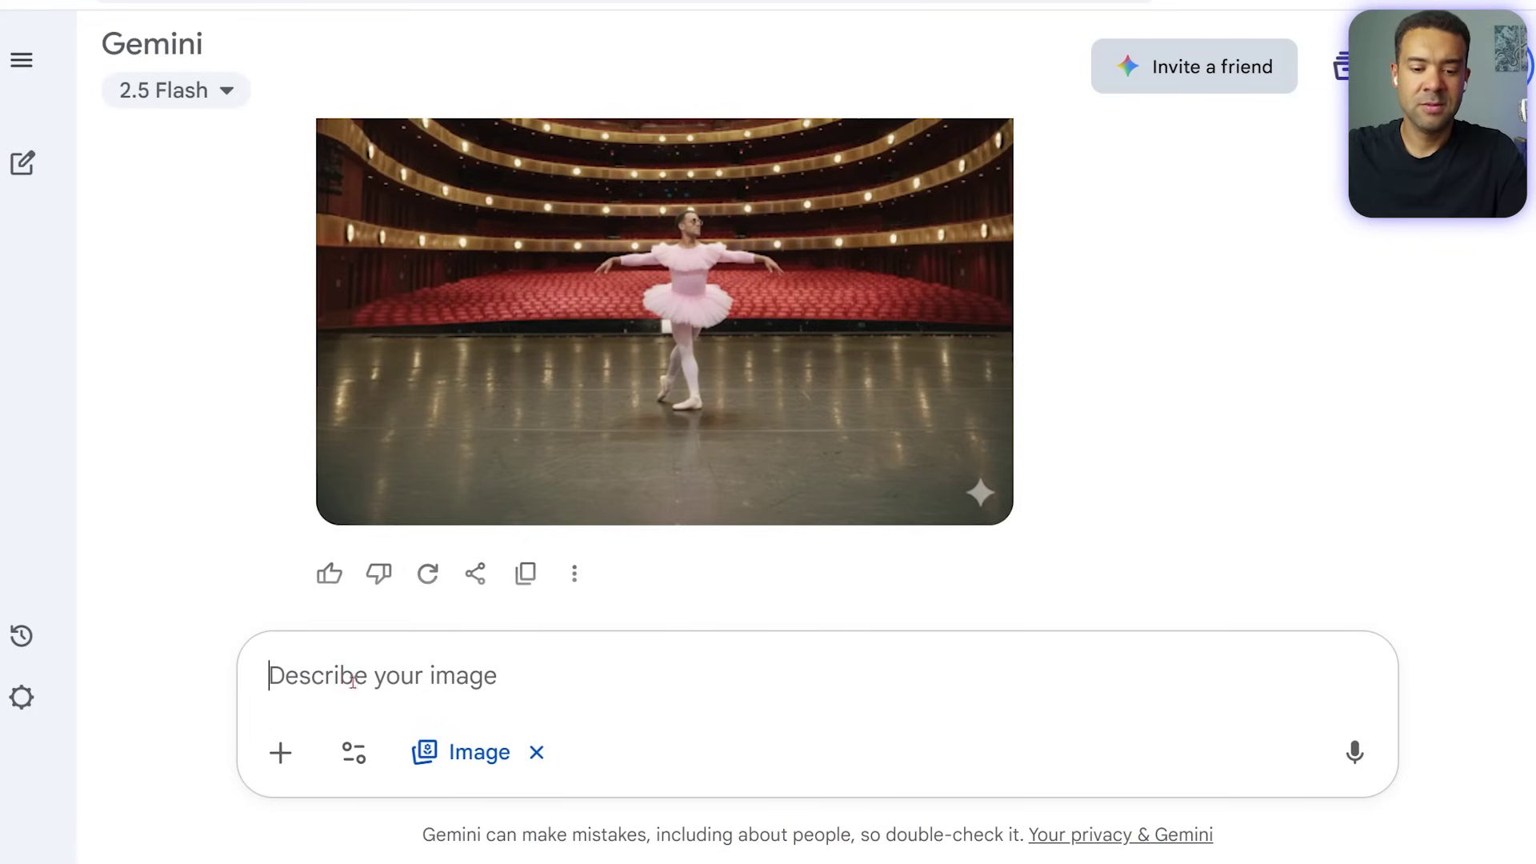
# Step: Send 'Show me the back of this person, preserving the hair and body shape.' and view it full size
pyautogui.write('Show me the back of this person, preserving the hair and body shape.')
pyautogui.moveTo(273, 677); pyautogui.dragTo(439, 678)
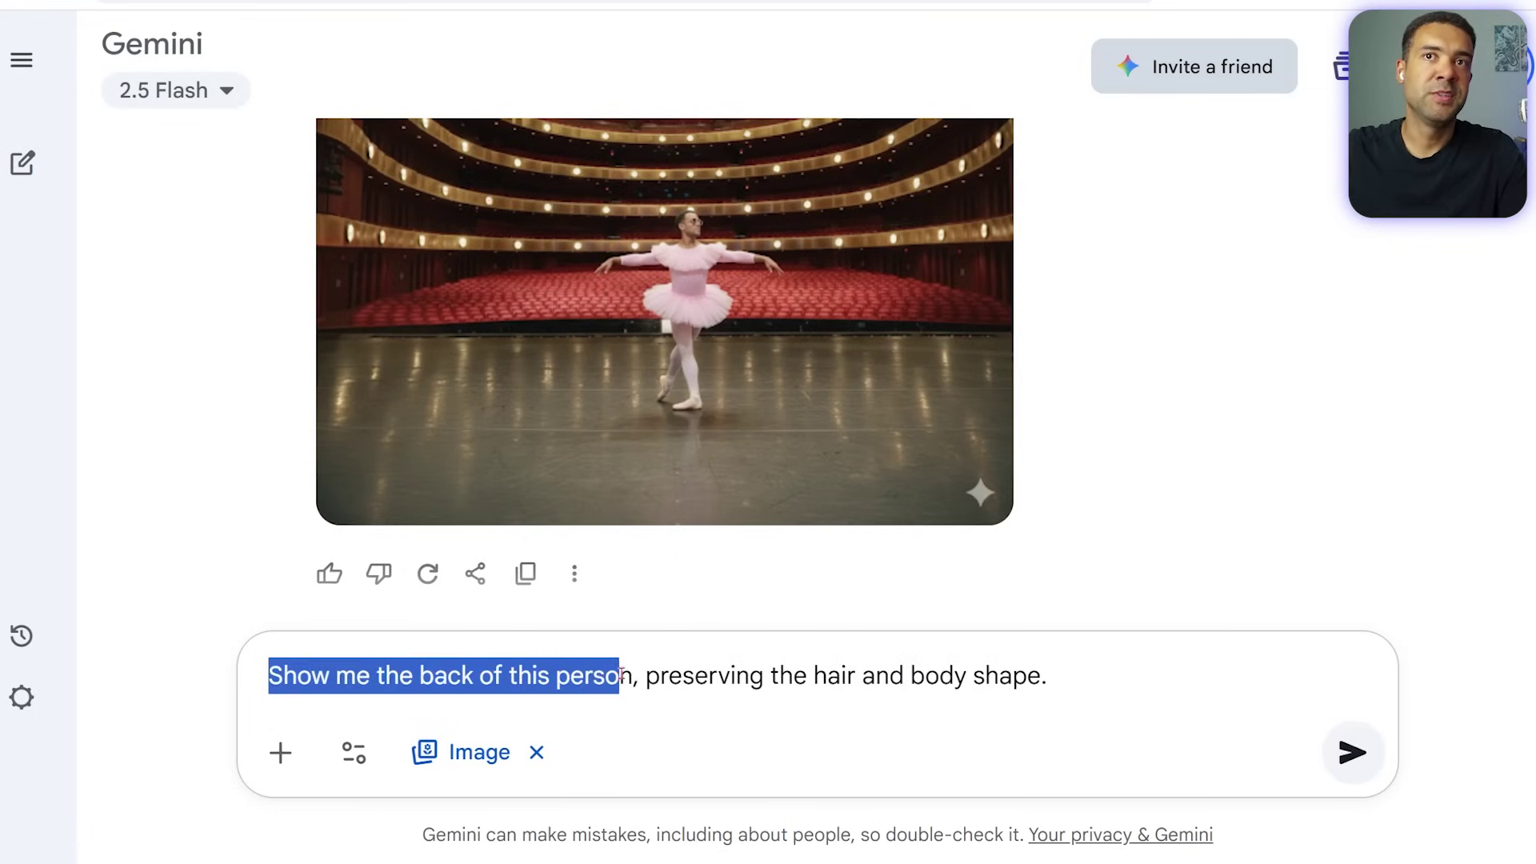
pyautogui.click(660, 676)
pyautogui.moveTo(798, 678); pyautogui.dragTo(1050, 678)
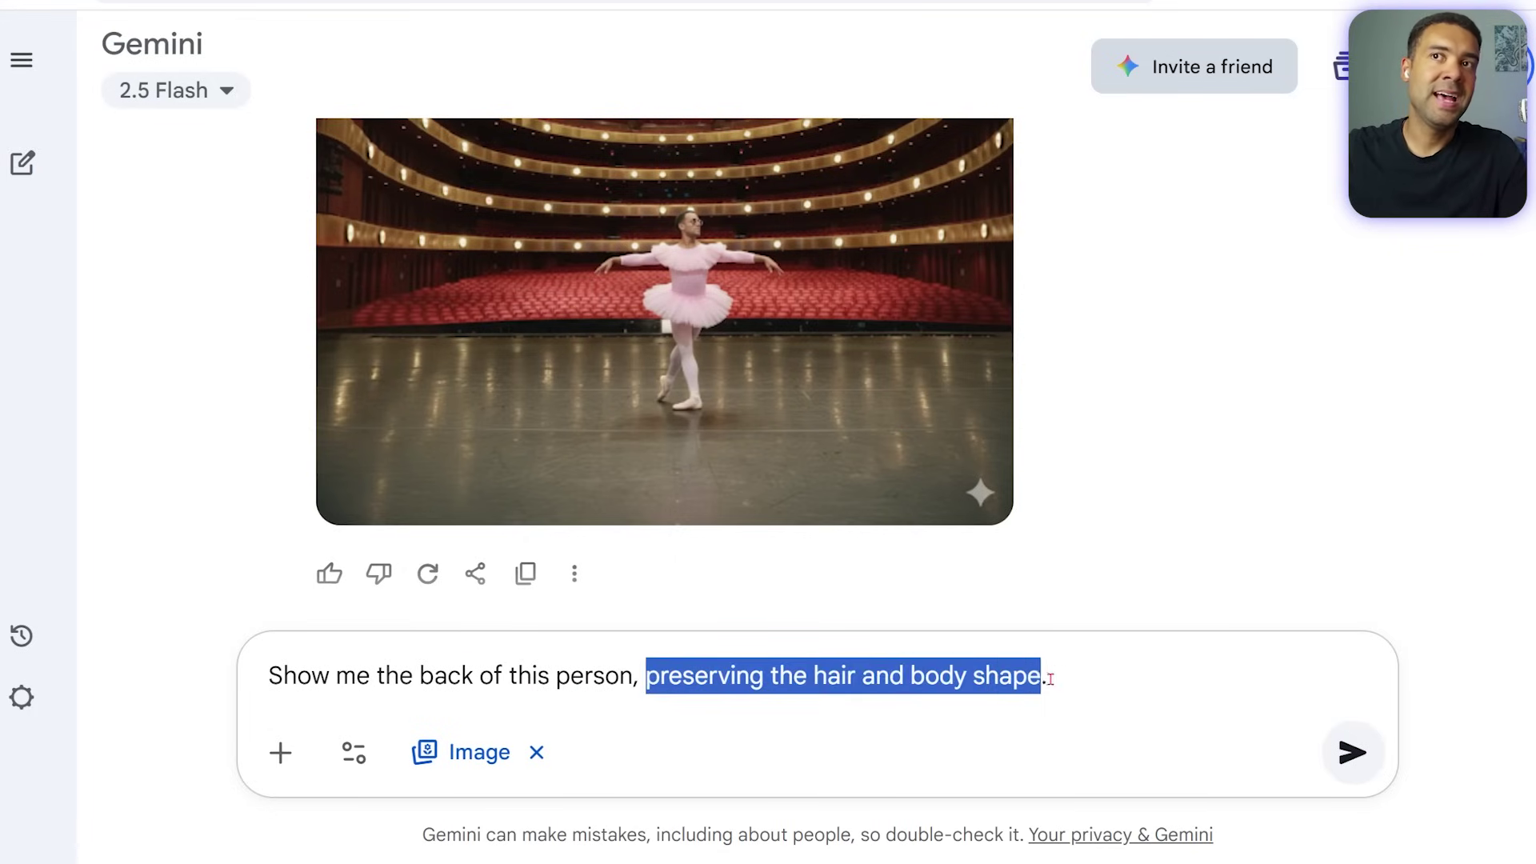
pyautogui.click(1351, 753)
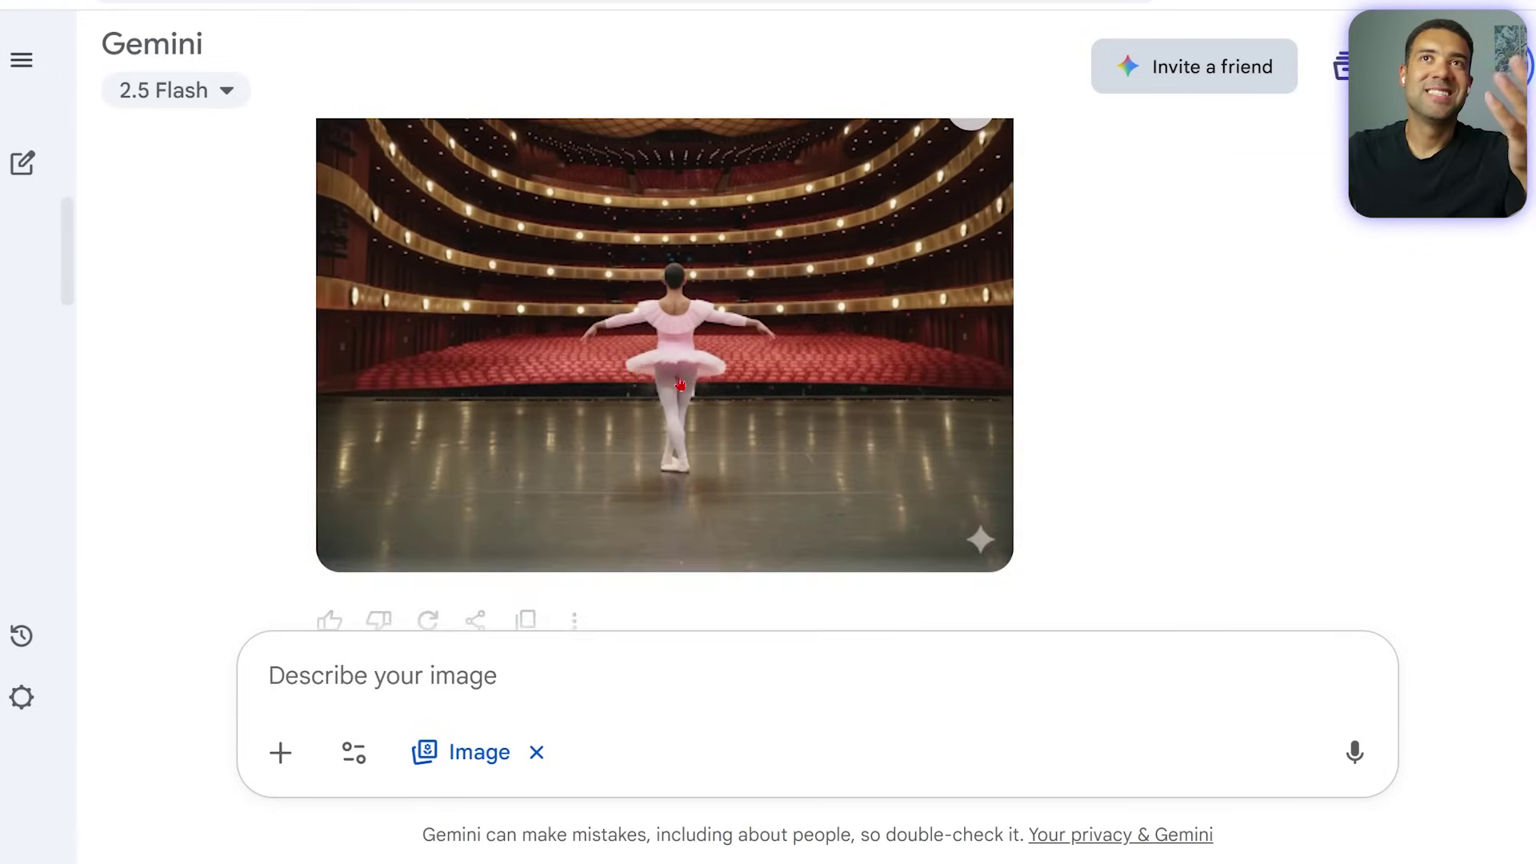
pyautogui.click(679, 384)
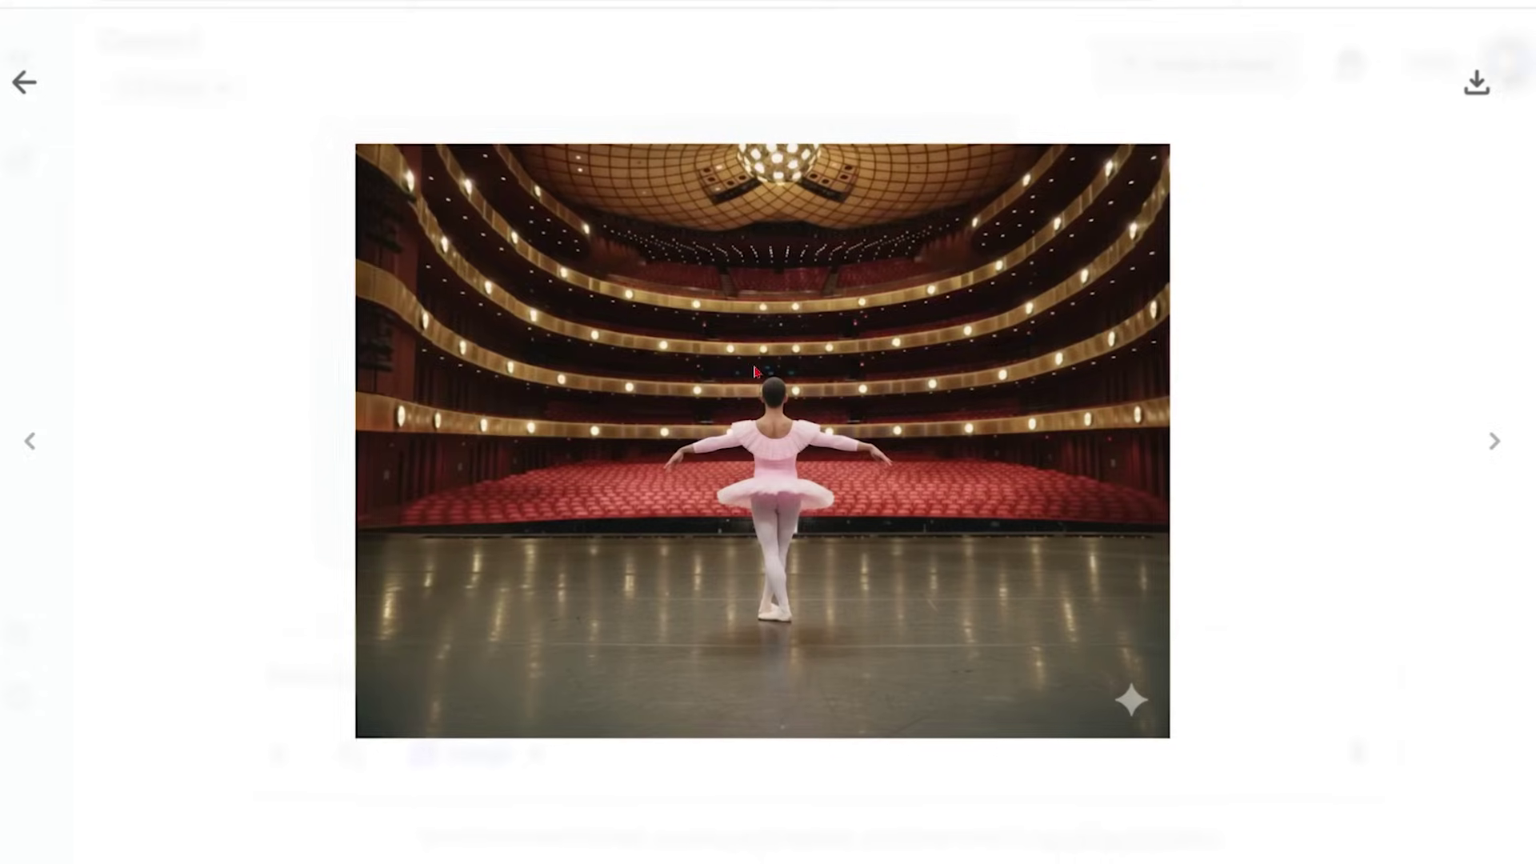